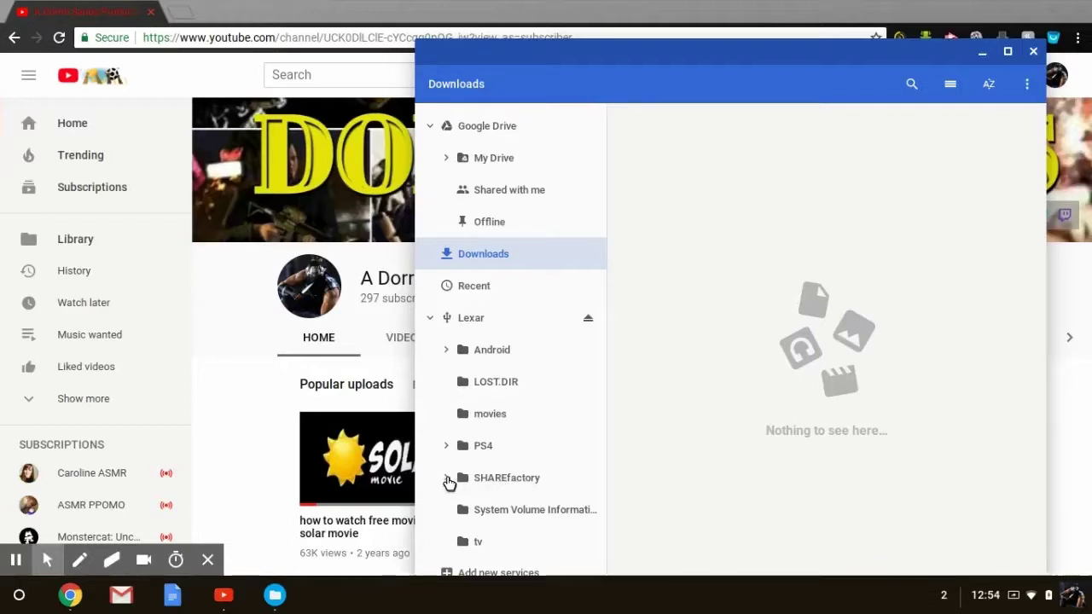
# Expand the Lexar drive's SHAREfactory folder to show images, music and VIDEOS, then minimize Files
pyautogui.click(446, 479)
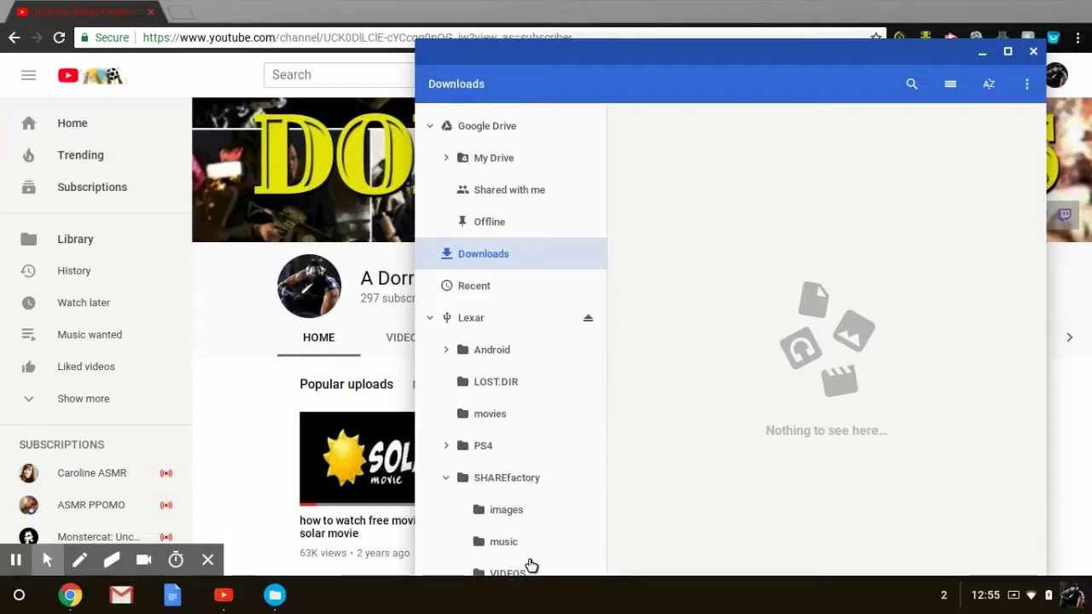
pyautogui.click(982, 51)
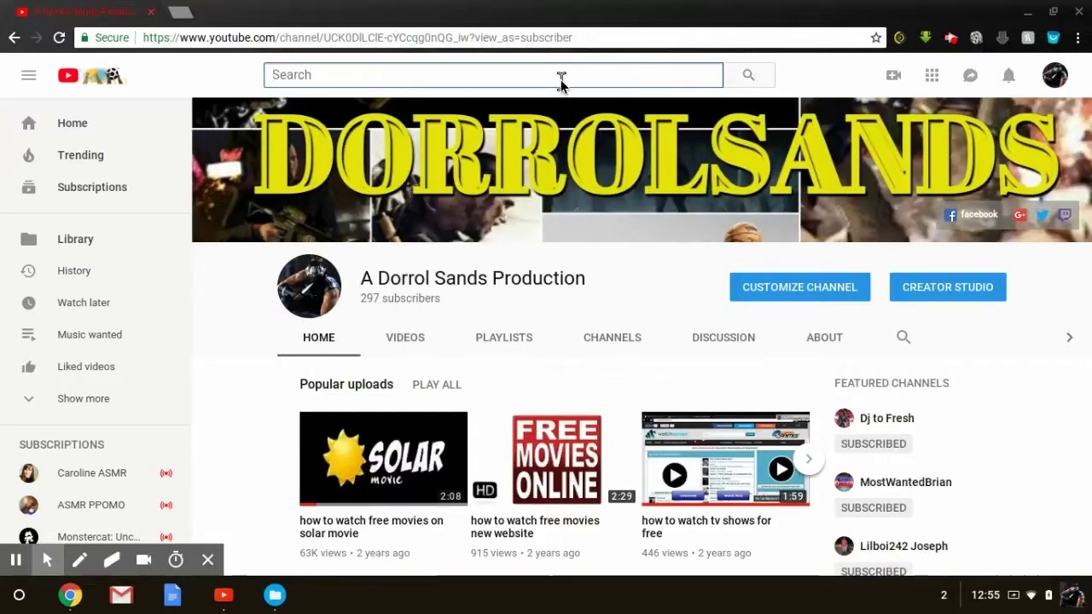
# Search YouTube for 'non copyrighted music' and browse the results list
pyautogui.write('n')
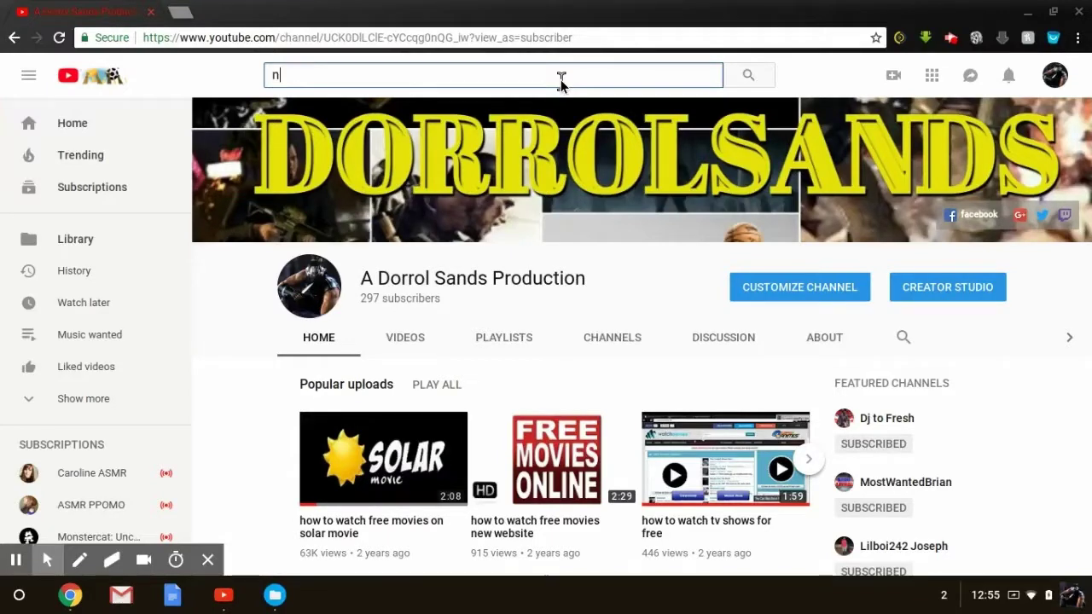
pyautogui.write('on comp')
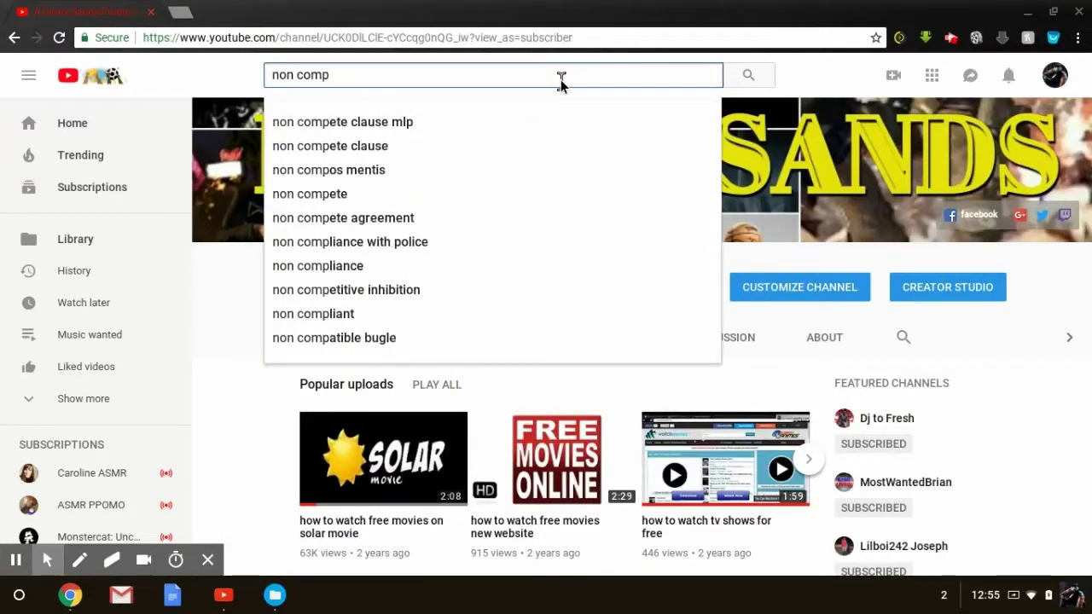
pyautogui.write('righted')
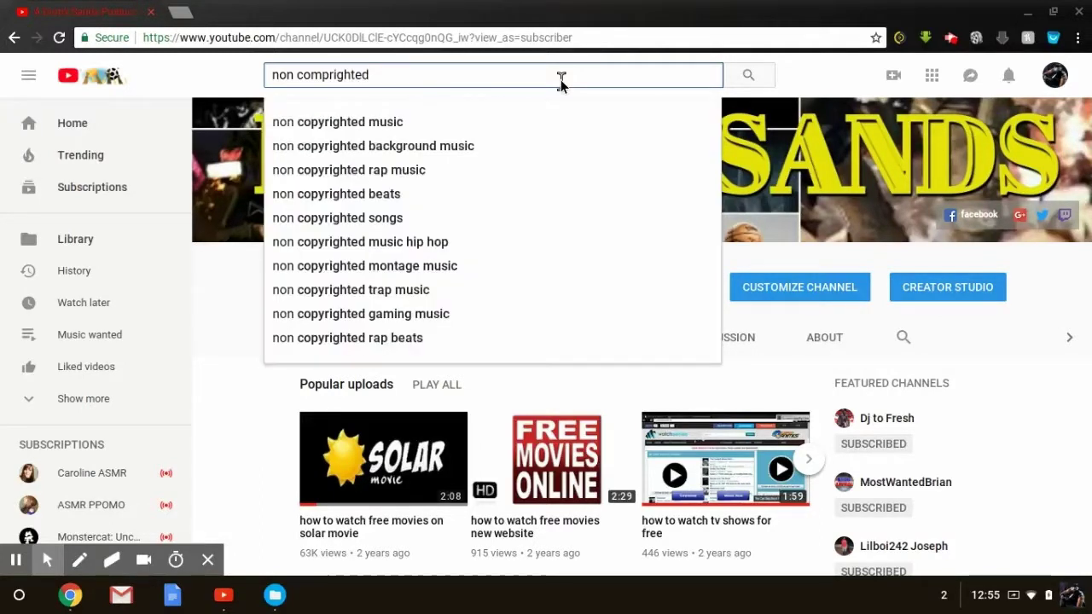
pyautogui.click(410, 134)
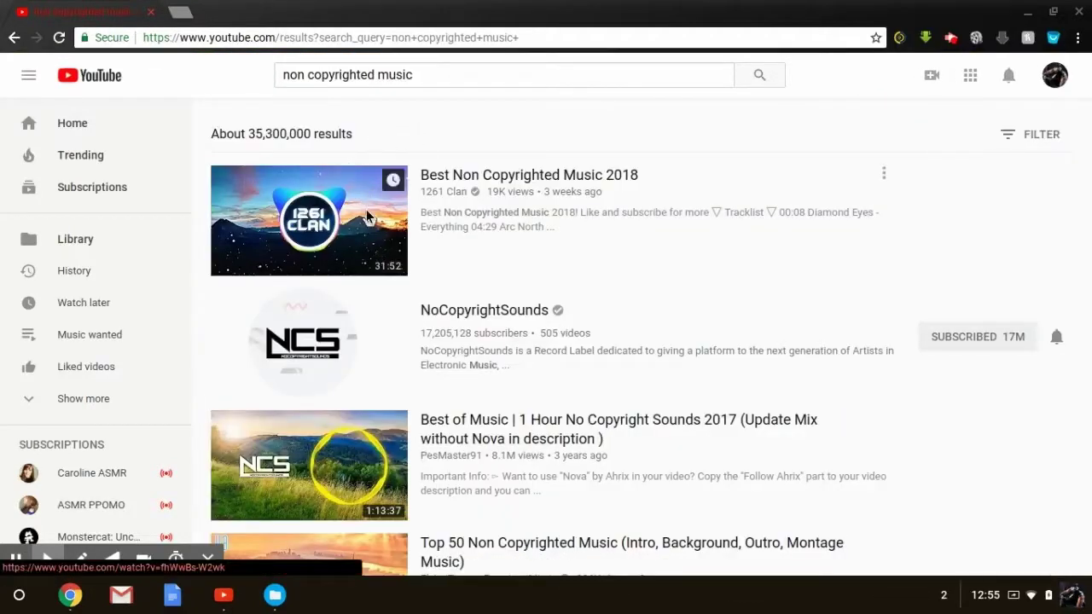
pyautogui.scroll(-1, 366, 213)
pyautogui.scroll(-1, 366, 210)
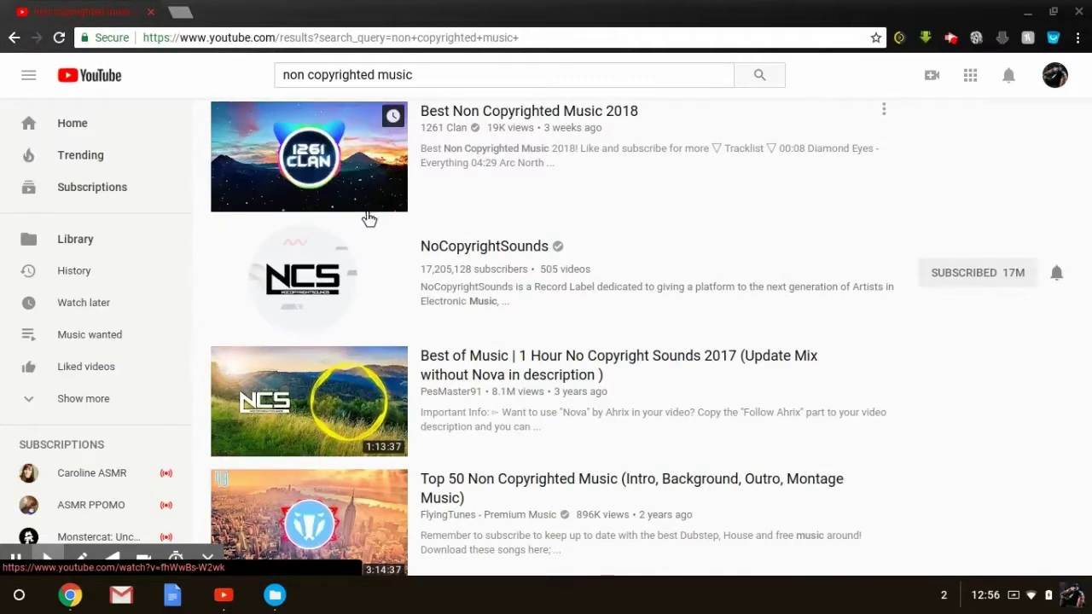
pyautogui.scroll(-1, 369, 219)
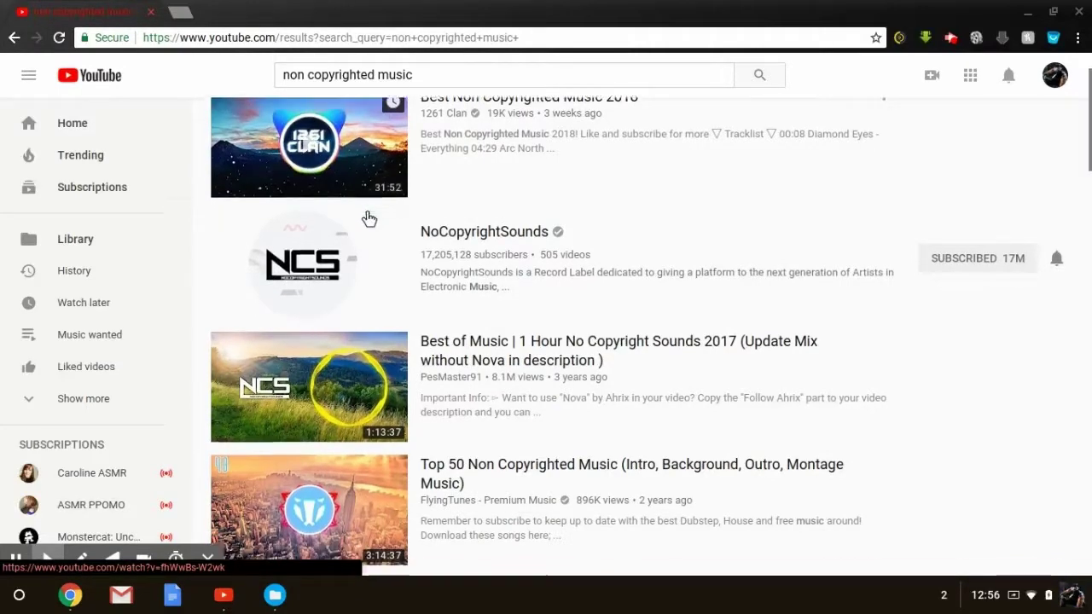
pyautogui.scroll(-4, 369, 219)
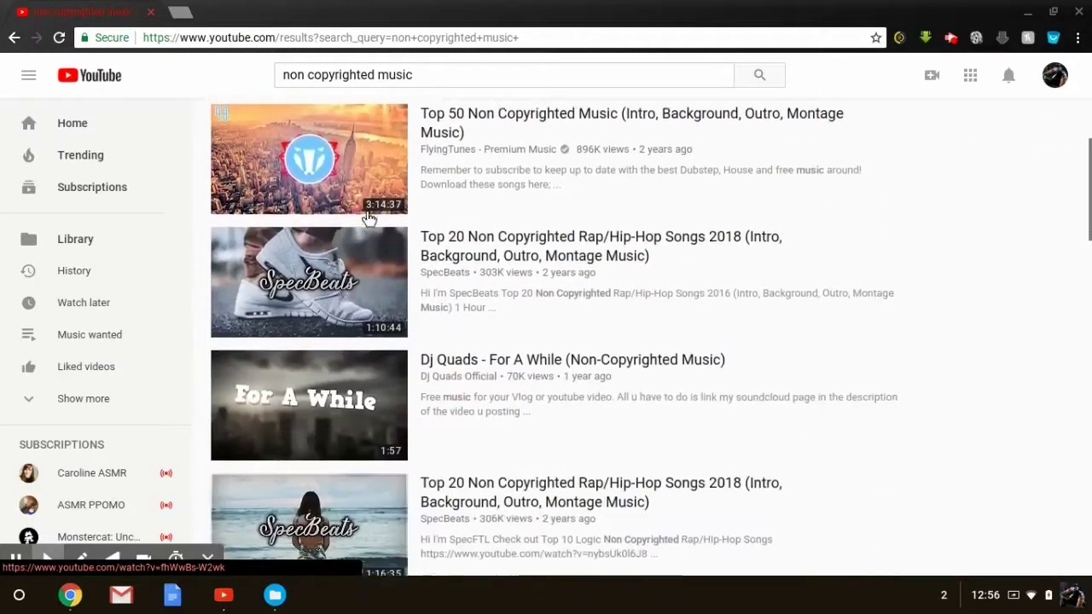
pyautogui.scroll(-1, 367, 218)
pyautogui.scroll(1, 367, 219)
pyautogui.scroll(4, 368, 220)
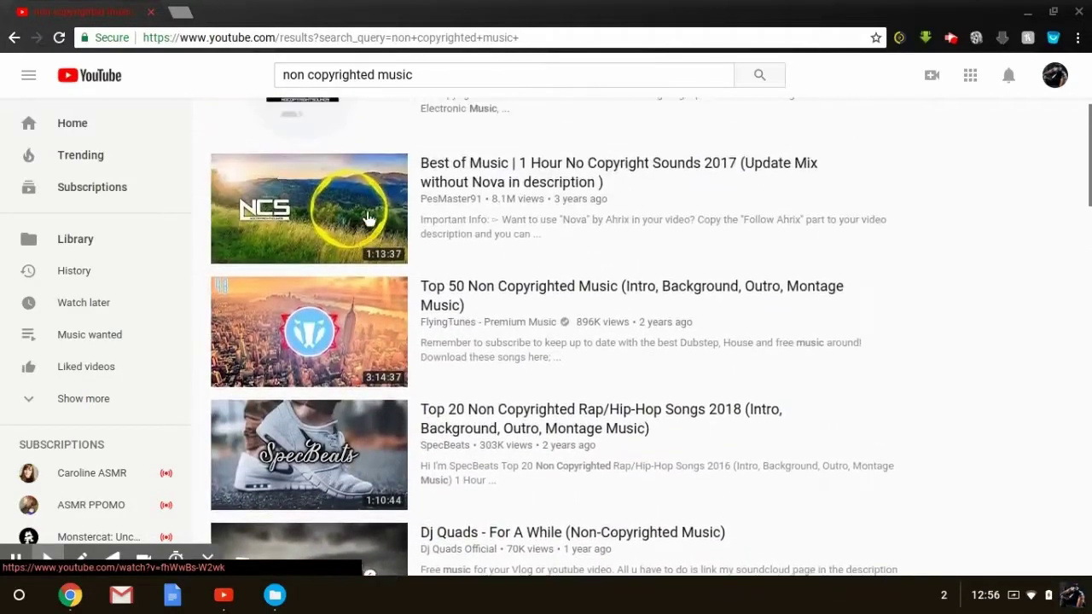
pyautogui.scroll(2, 369, 219)
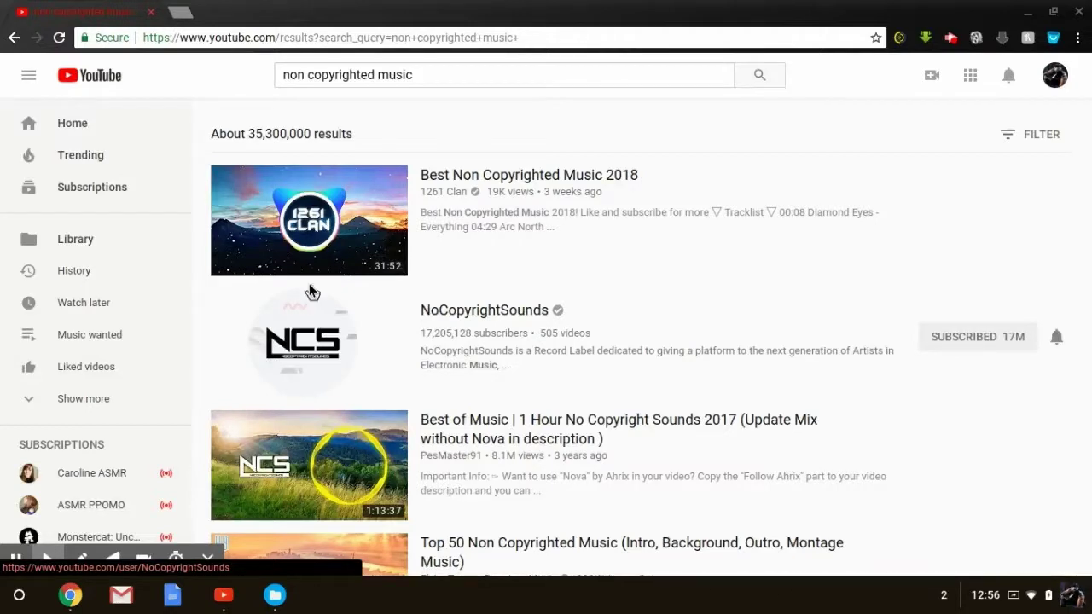
# Open and pause Best Non Copyrighted Music 2018, copy its web address, and start a new tab
pyautogui.click(321, 253)
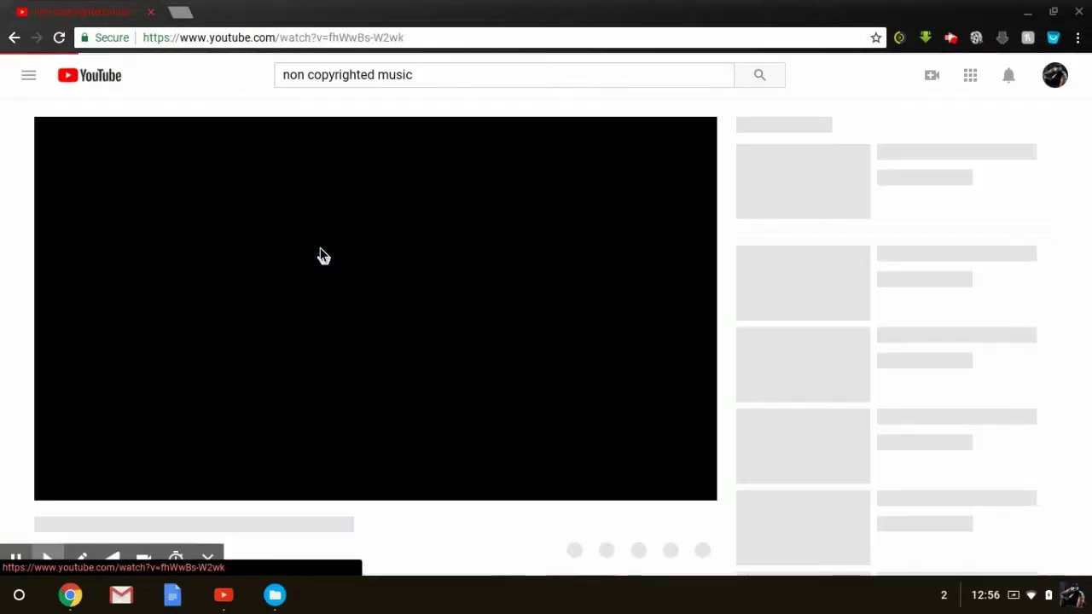
pyautogui.click(320, 248)
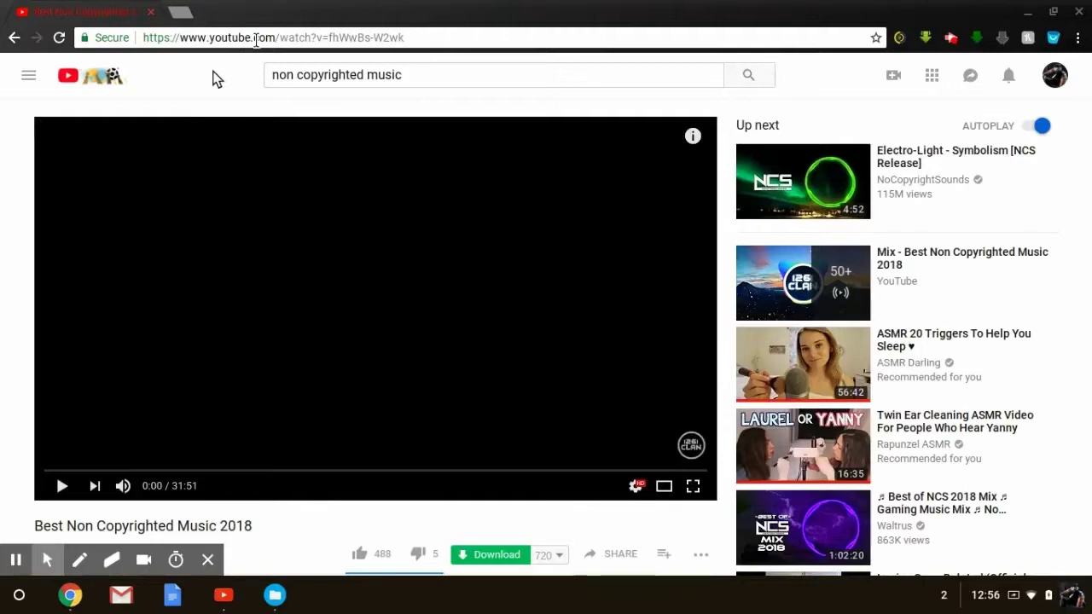
pyautogui.click(258, 41)
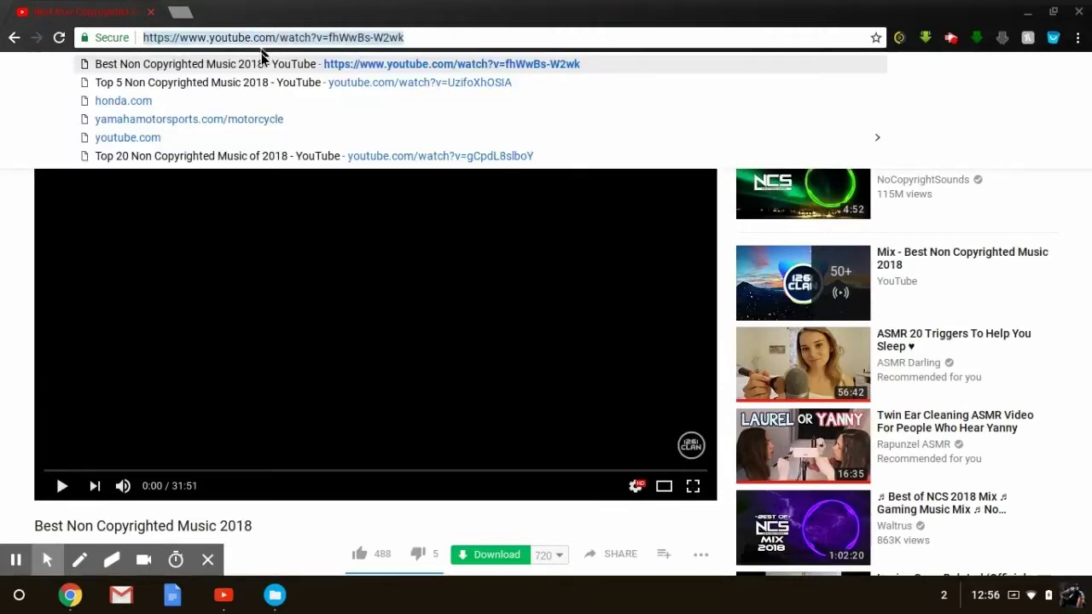
pyautogui.rightClick(261, 37)
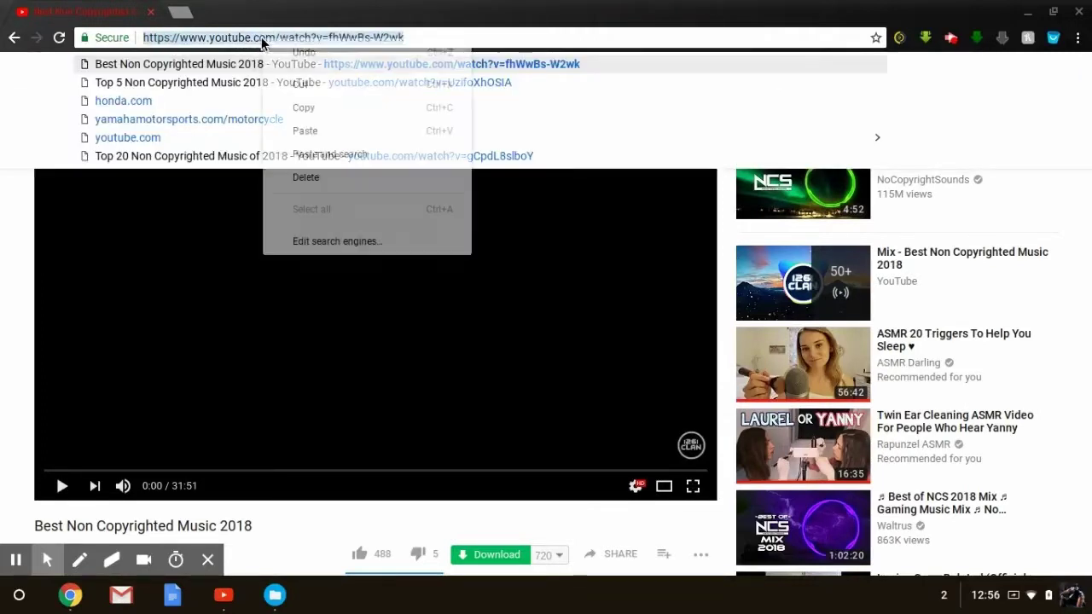
pyautogui.click(306, 120)
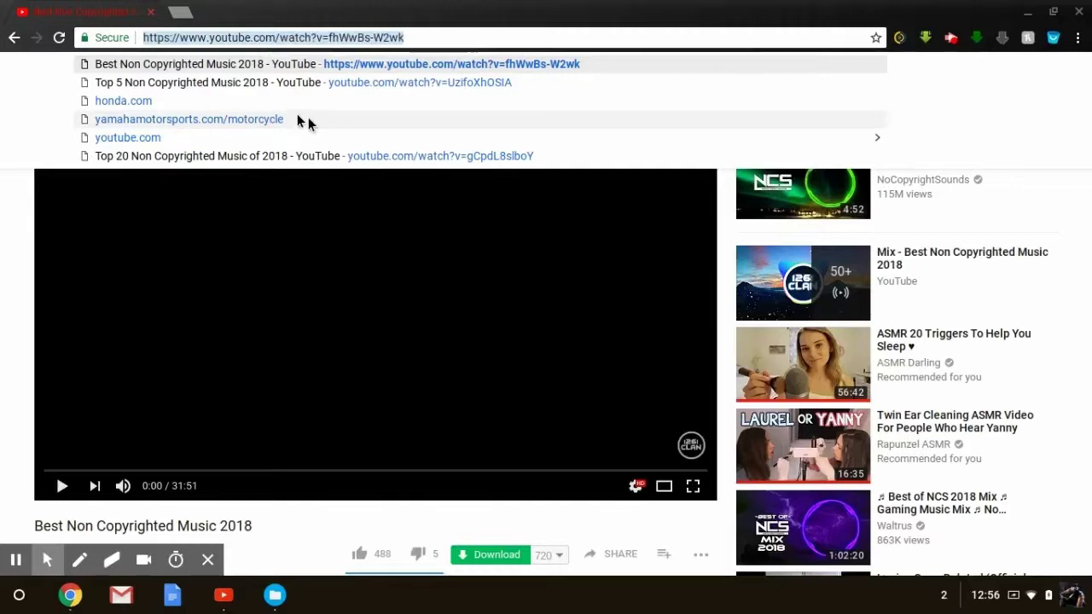
pyautogui.click(176, 14)
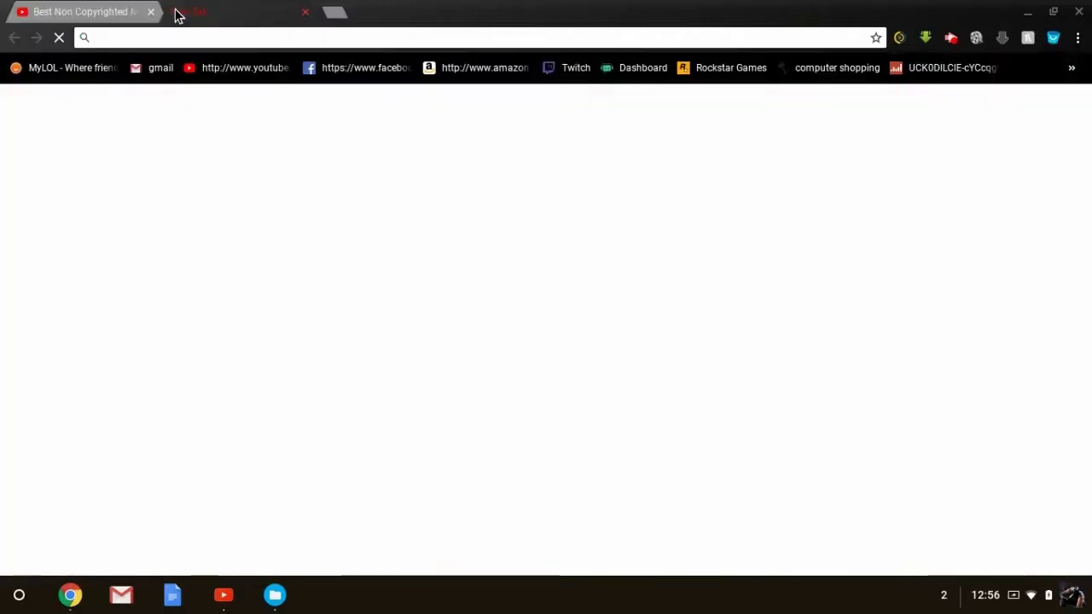
# Load the mp3juices.cc converter site in the new tab
pyautogui.write('m')
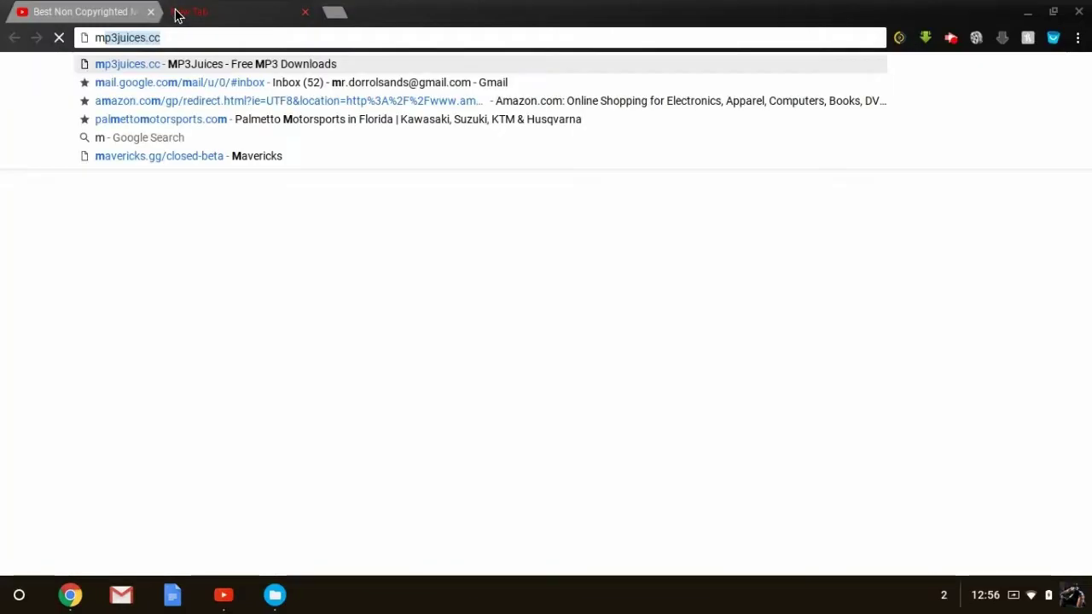
pyautogui.write('p')
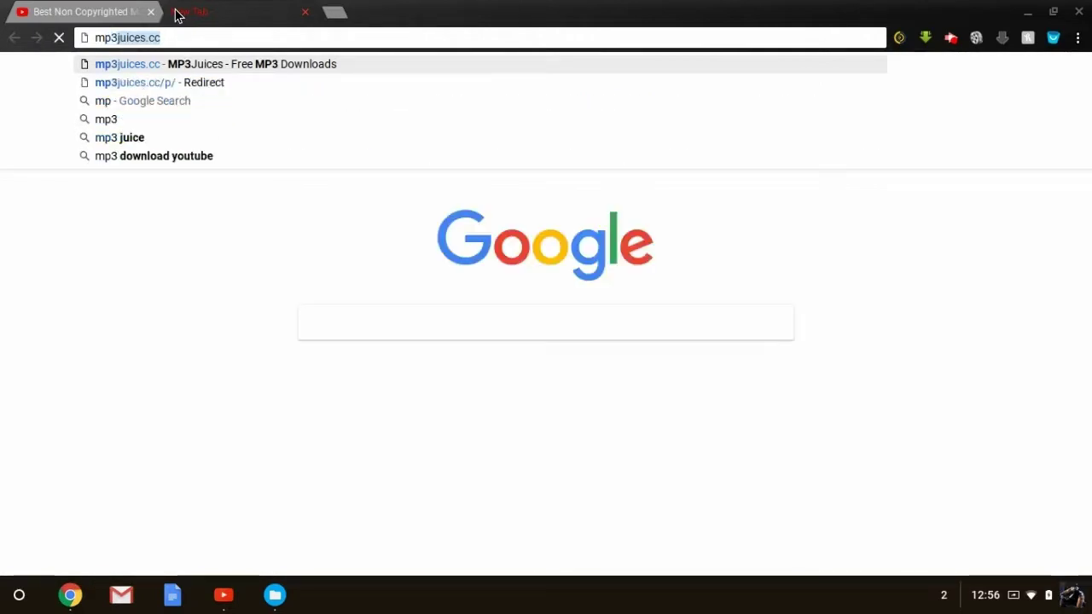
pyautogui.write('3juice')
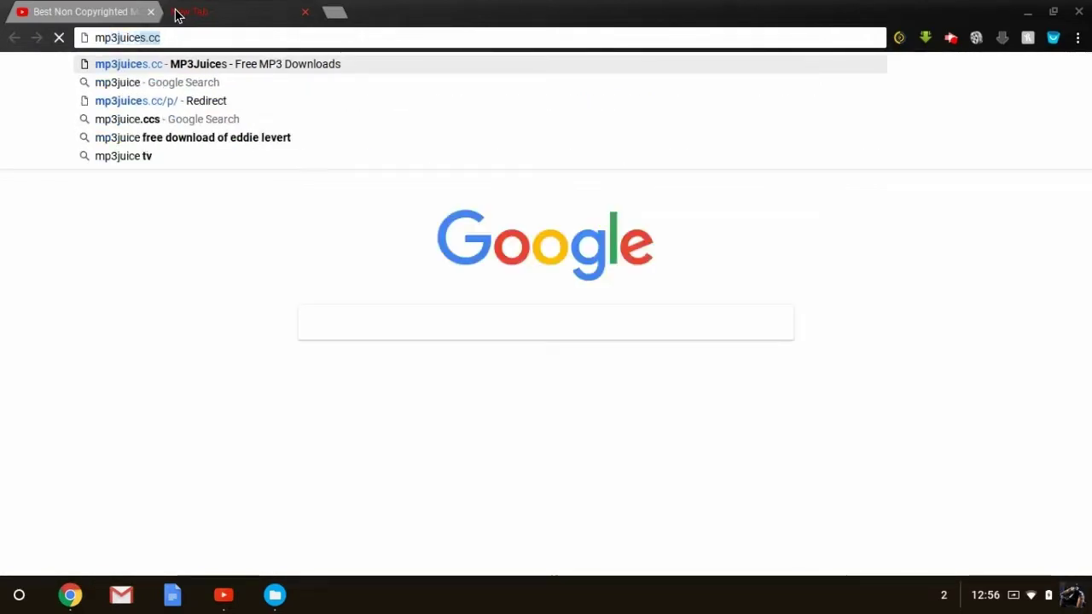
pyautogui.press('Return')
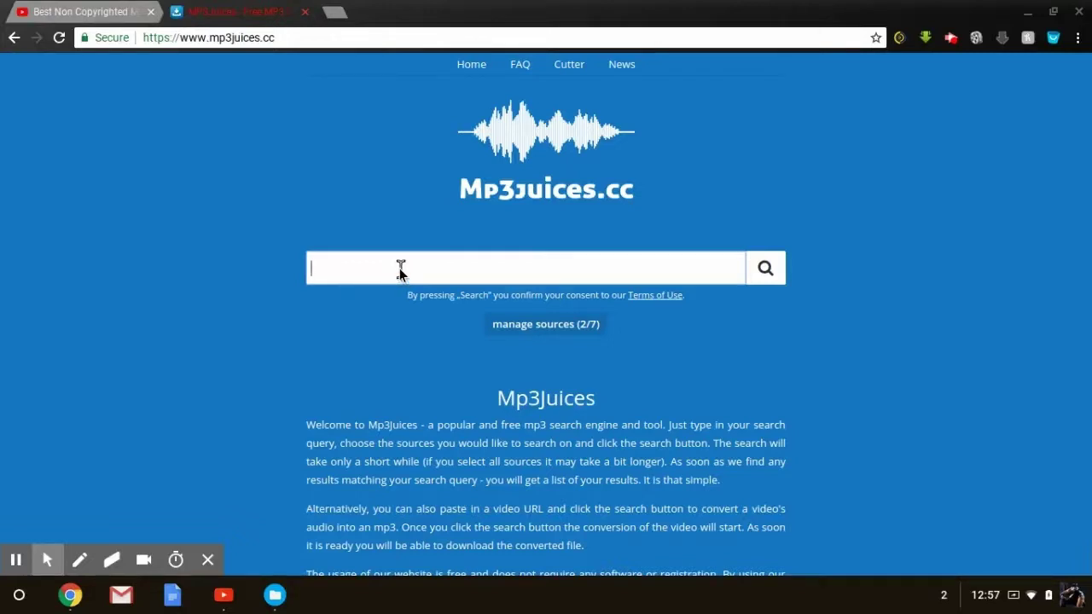
# Paste the copied YouTube address into Mp3Juices, convert it, and download the MP3
pyautogui.click(117, 12)
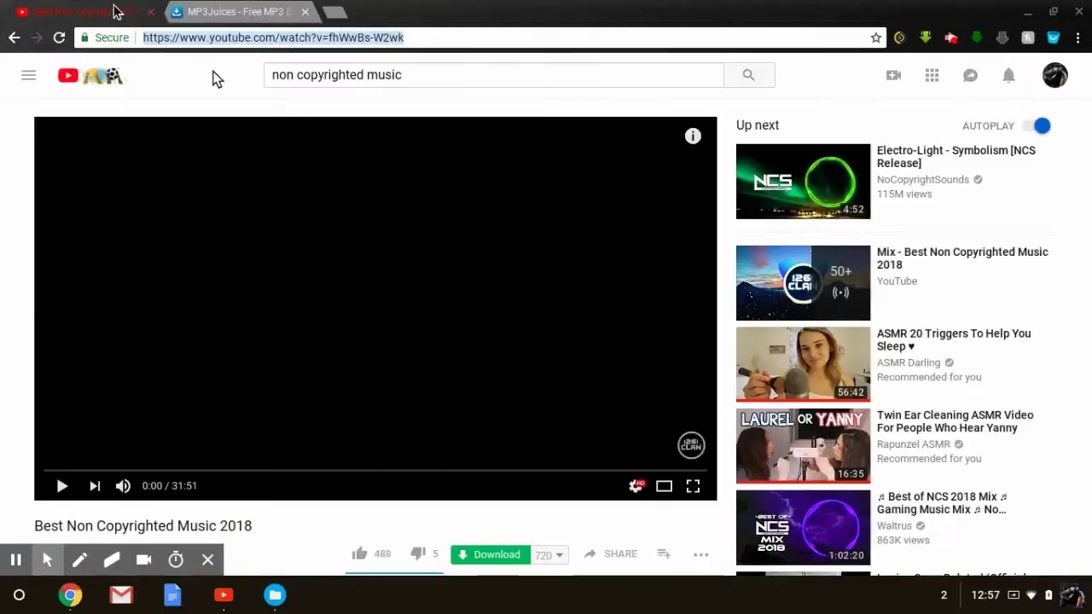
pyautogui.click(203, 15)
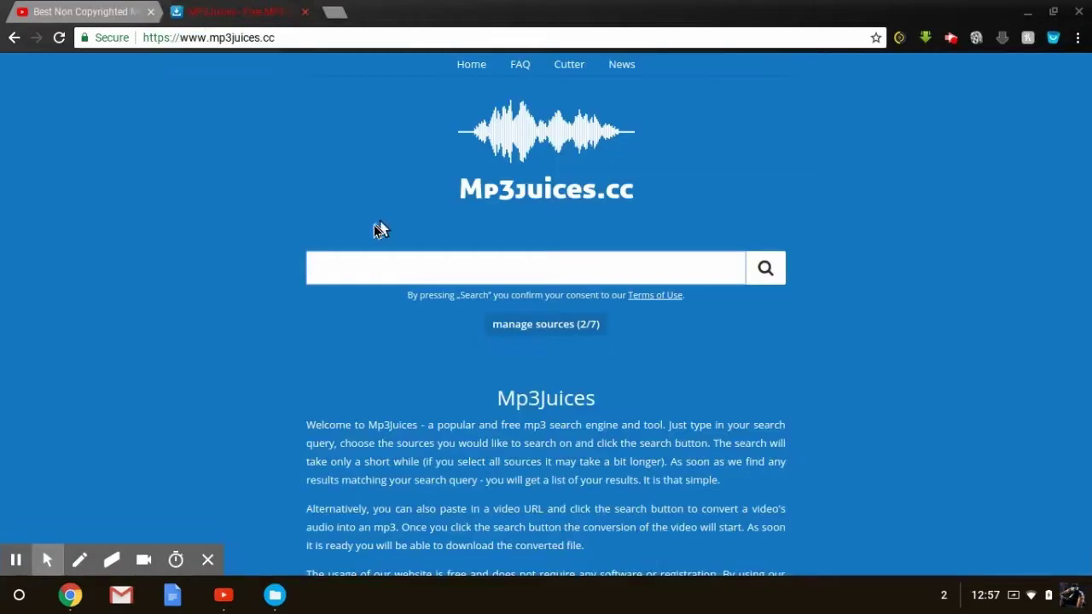
pyautogui.rightClick(369, 253)
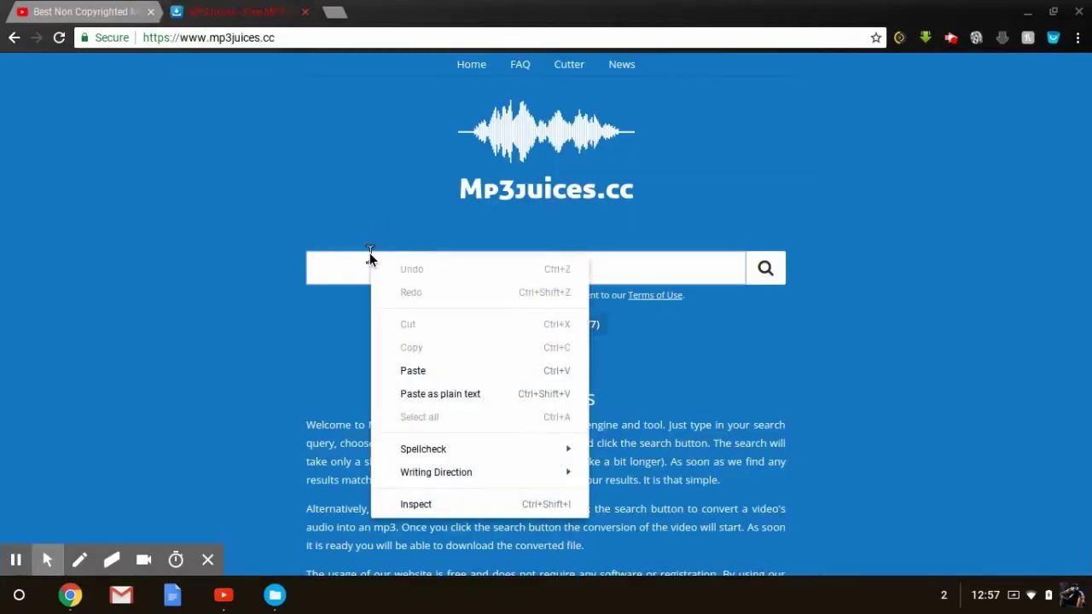
pyautogui.click(425, 370)
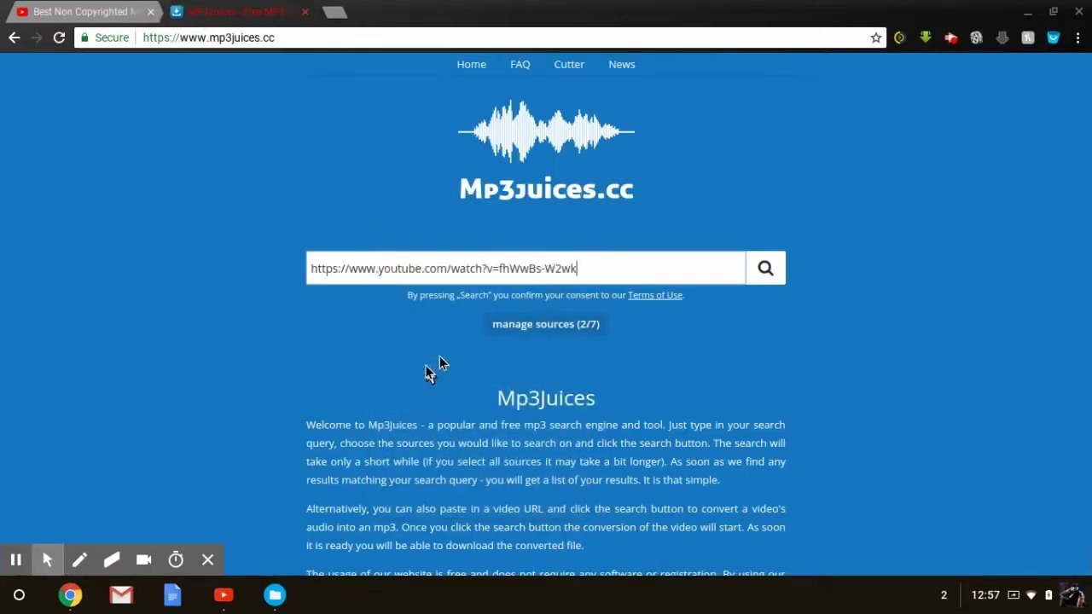
pyautogui.click(762, 270)
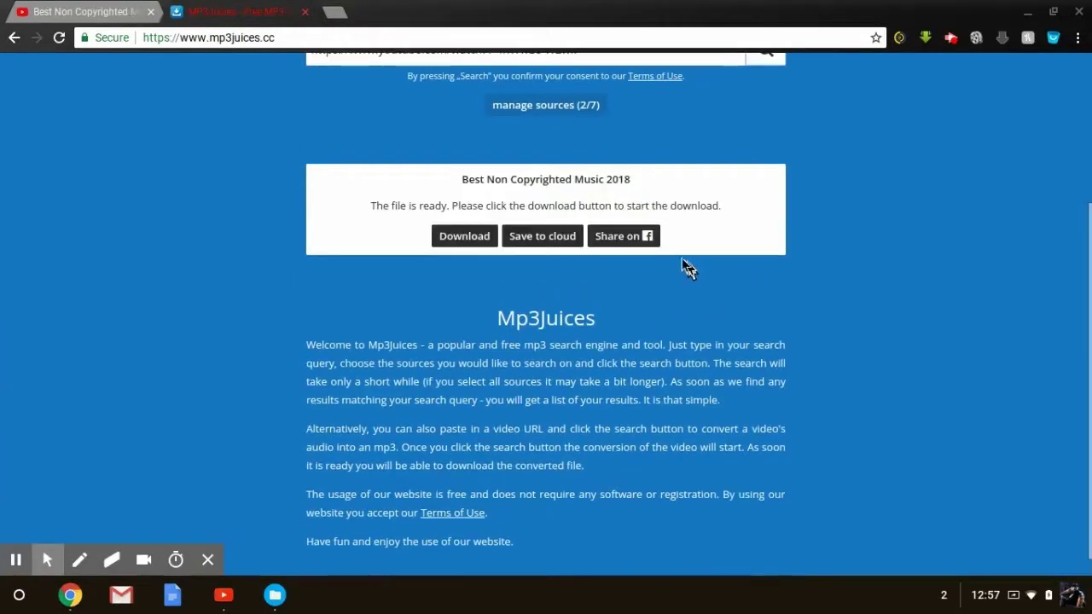
pyautogui.click(486, 236)
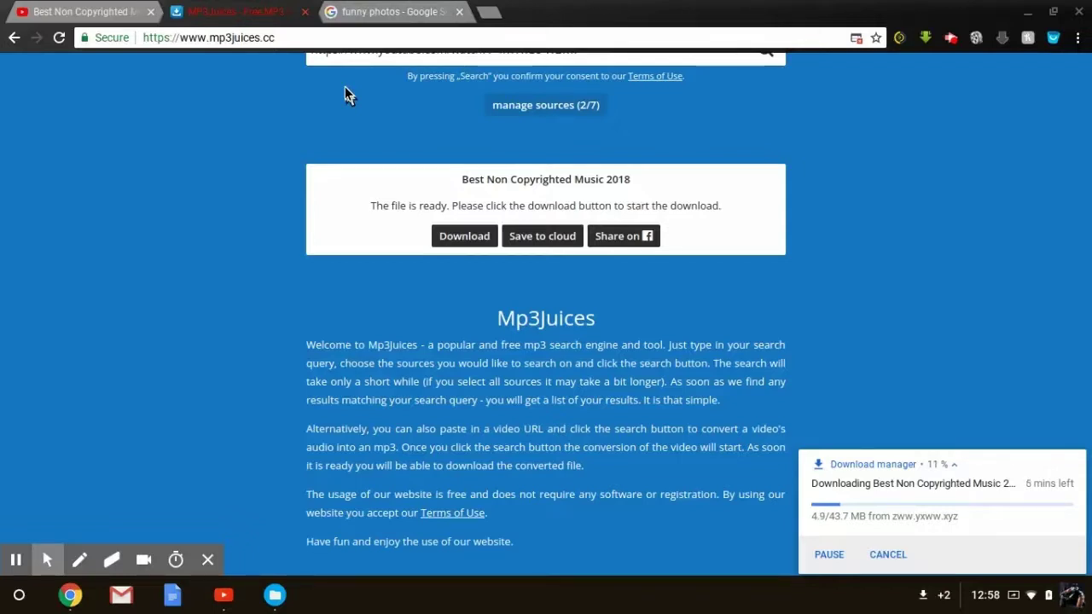
# Save the LOL I'M BATMAN image from Google Images to Downloads as Funny-Pictures.jpg
pyautogui.click(409, 11)
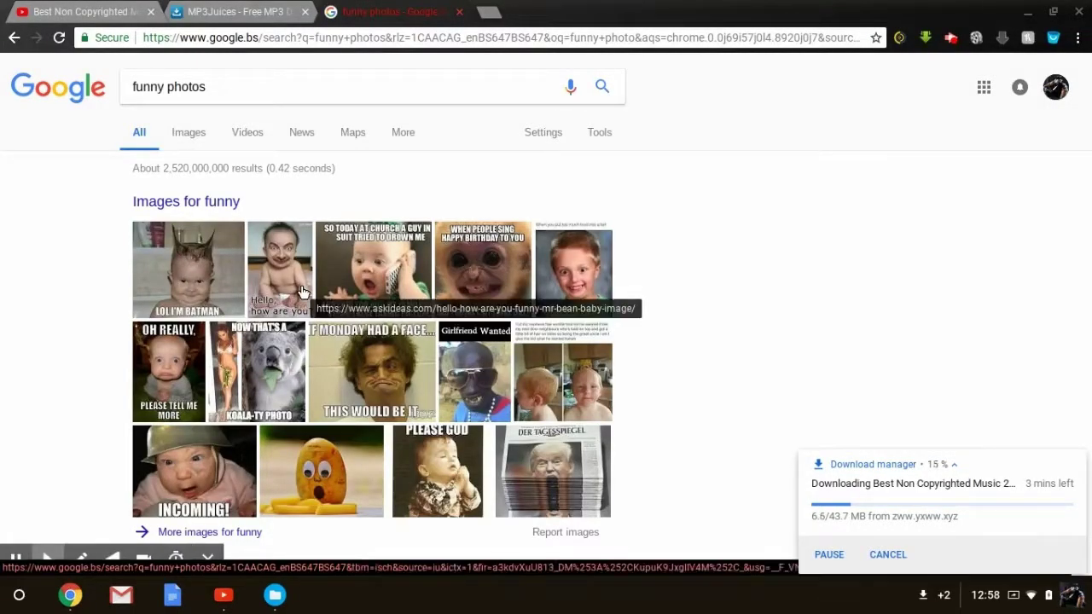
pyautogui.click(212, 273)
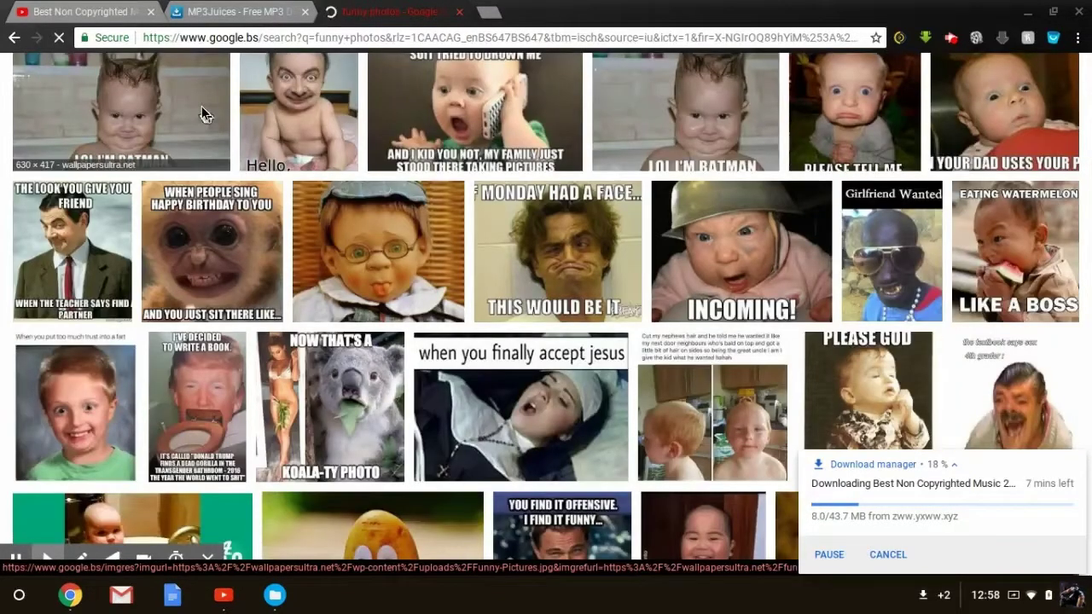
pyautogui.click(201, 106)
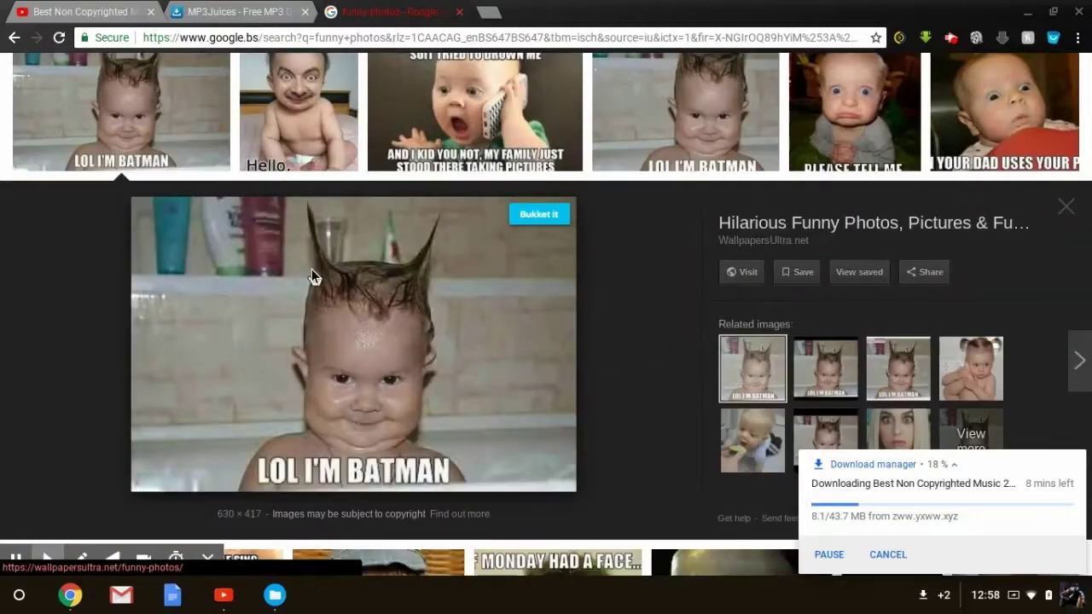
pyautogui.rightClick(311, 271)
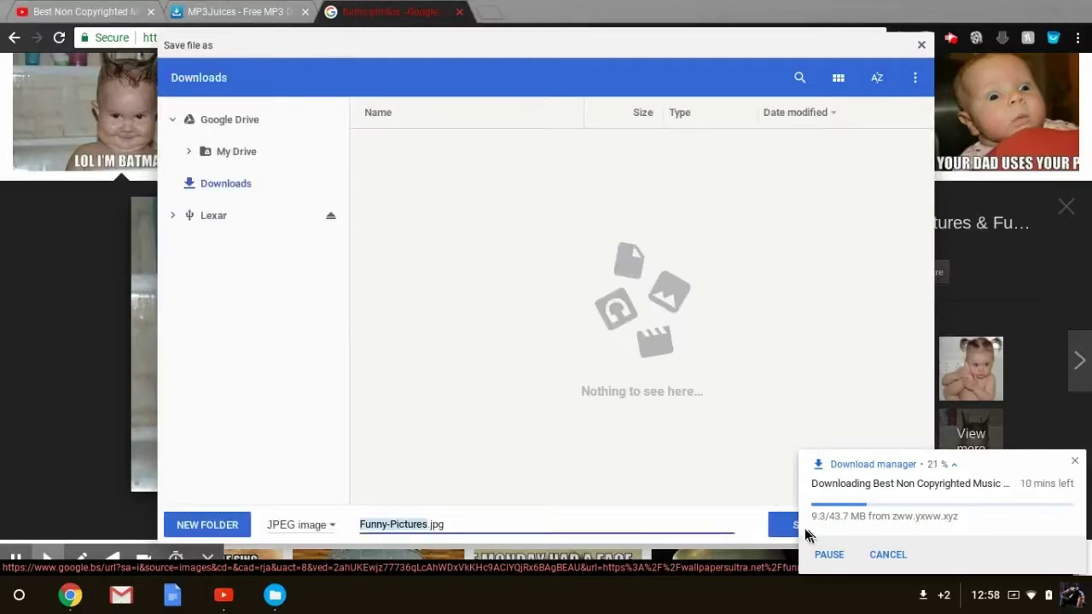
pyautogui.click(790, 527)
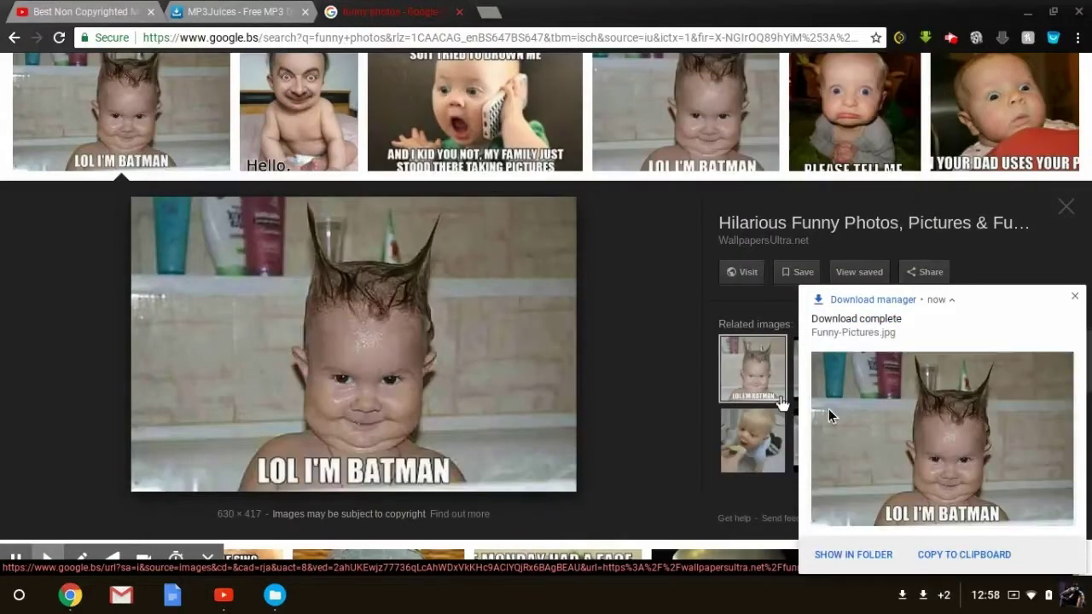
pyautogui.click(1075, 297)
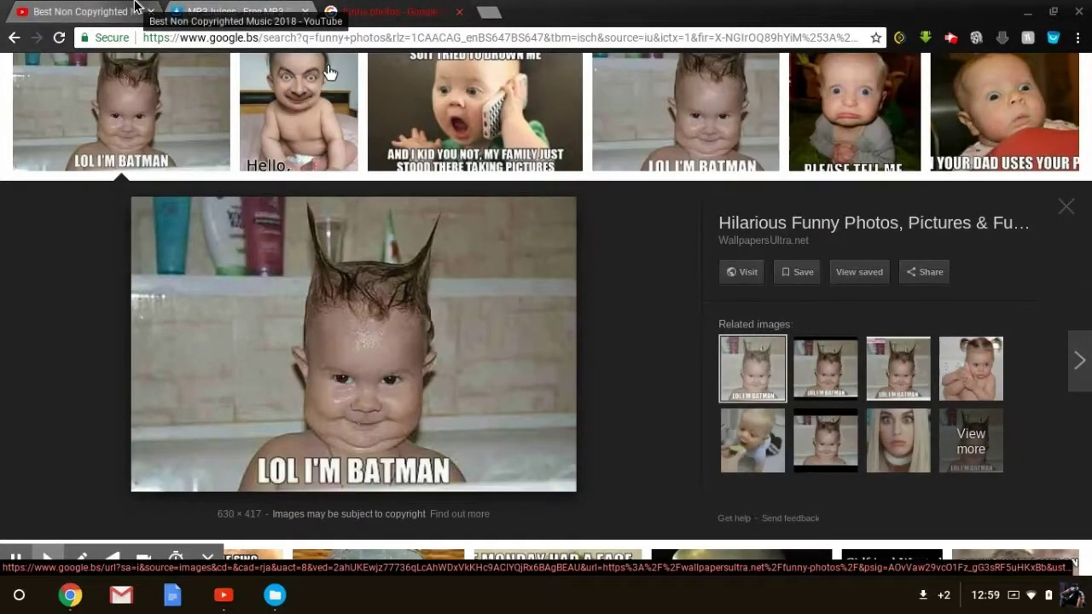
# Download the Best Non Copyrighted Music 2018 video as a 303 MB MP4, then open a new tab
pyautogui.click(137, 8)
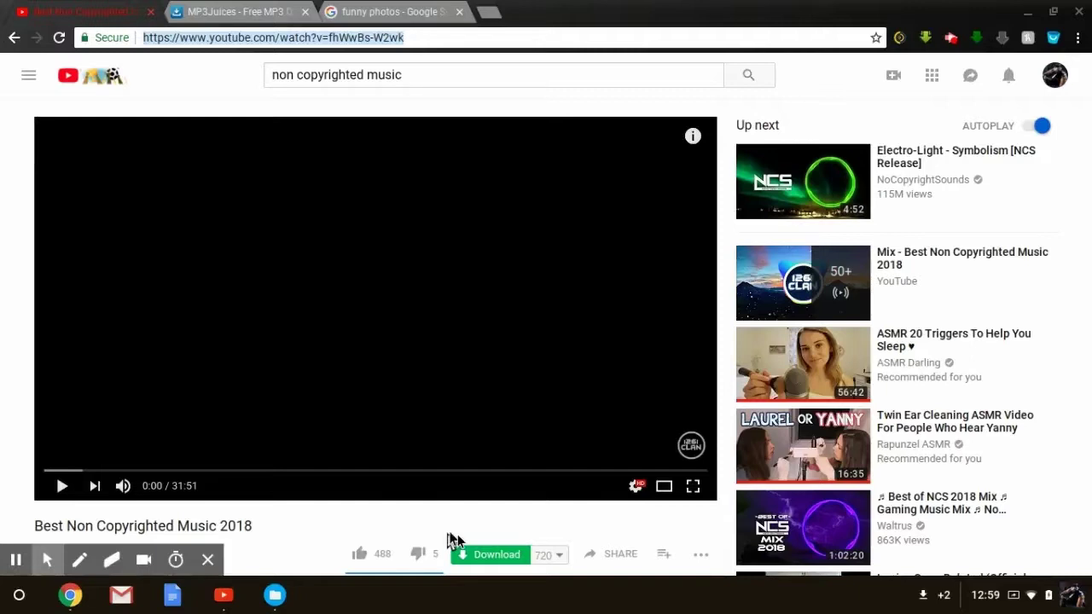
pyautogui.click(489, 555)
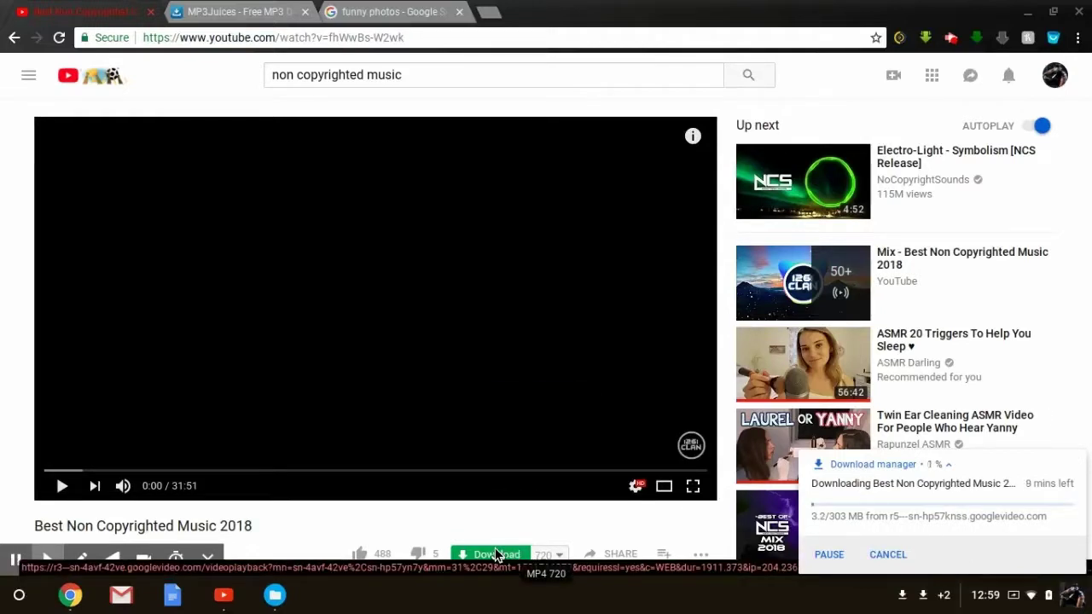
pyautogui.click(484, 10)
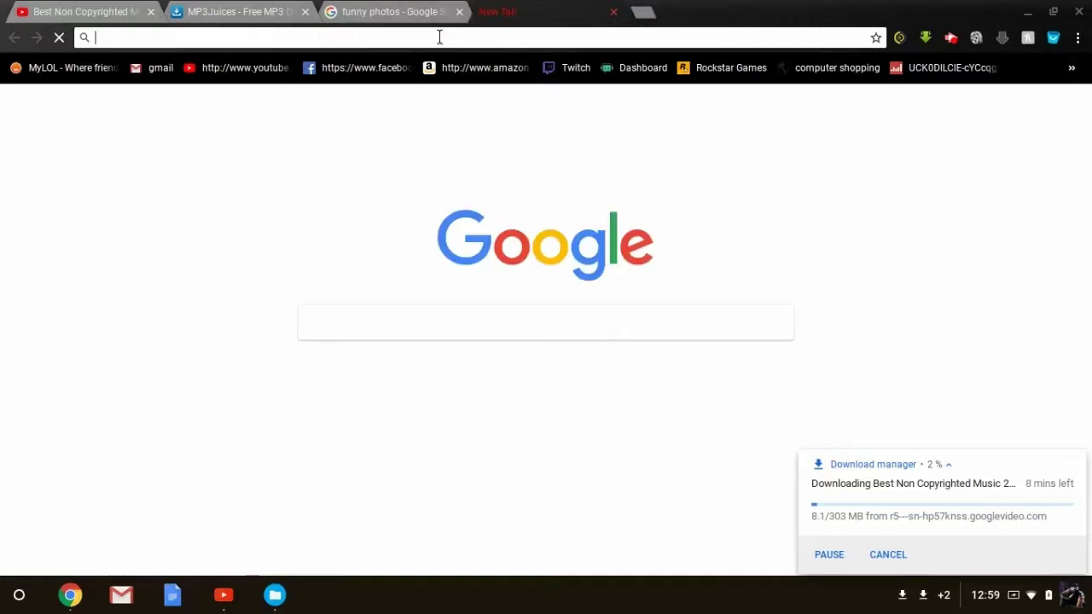
# Search Google for 'video converter online' and open OnlineVideoConverter's Free Video Converter site
pyautogui.write('video')
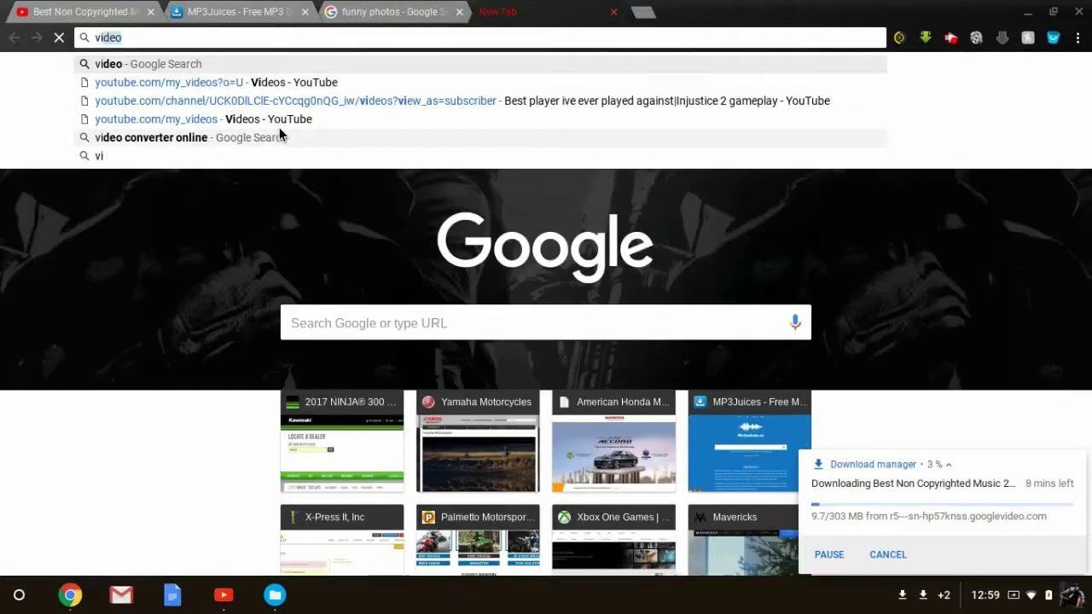
pyautogui.click(280, 130)
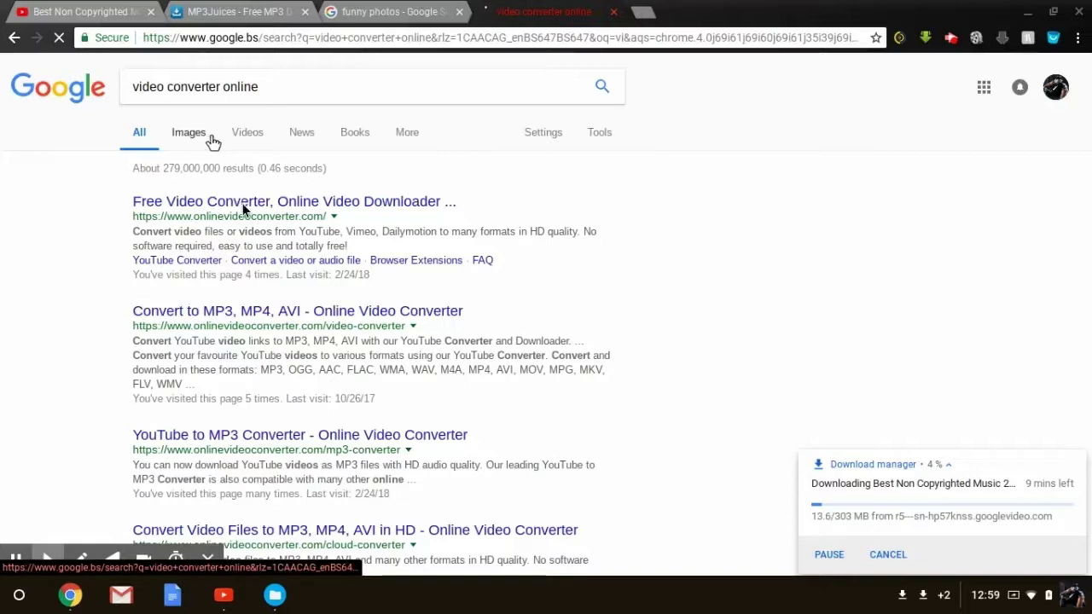
pyautogui.click(244, 204)
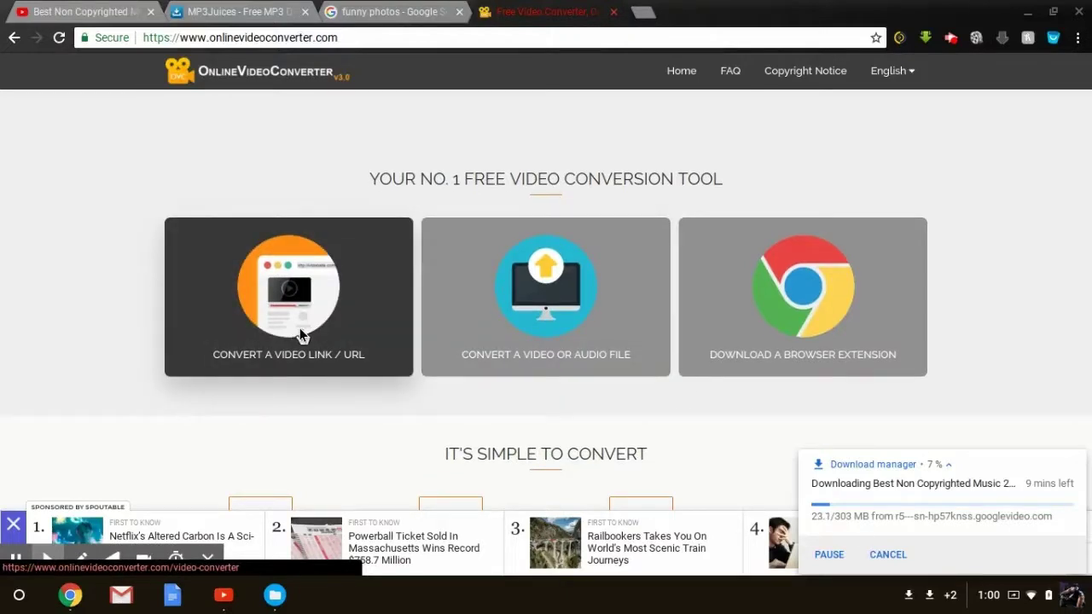
# Open OnlineVideoConverter's video link converter page past the ad, then return to the YouTube tab
pyautogui.click(299, 327)
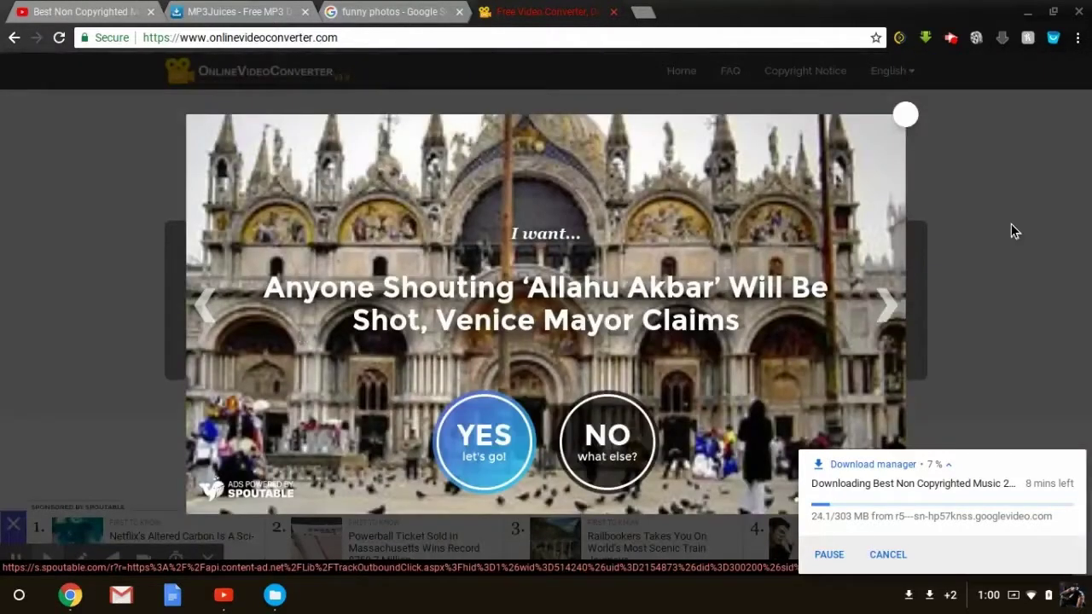
pyautogui.click(905, 116)
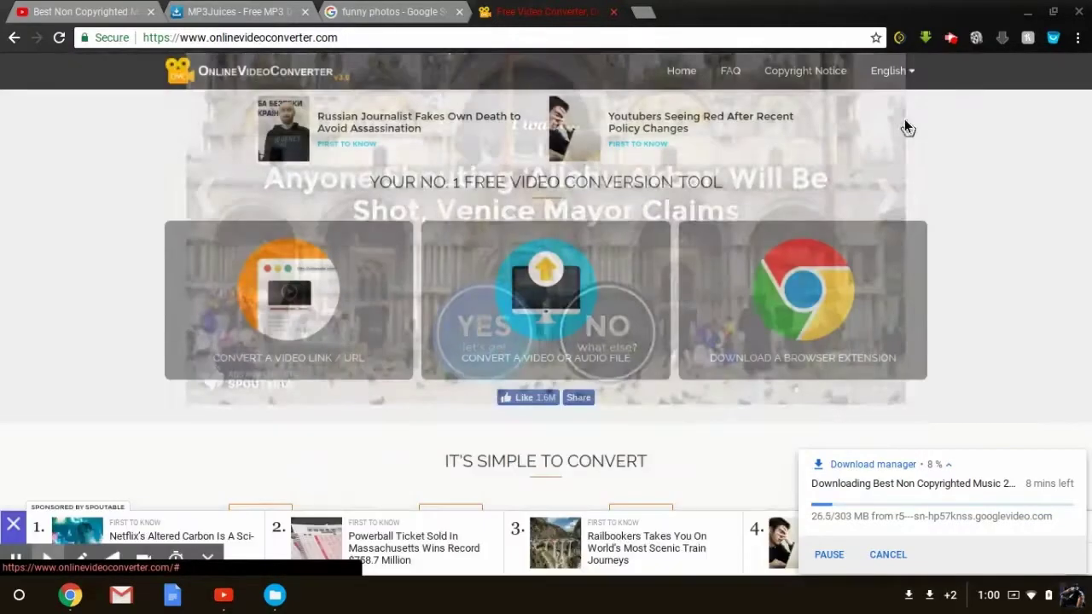
pyautogui.click(324, 269)
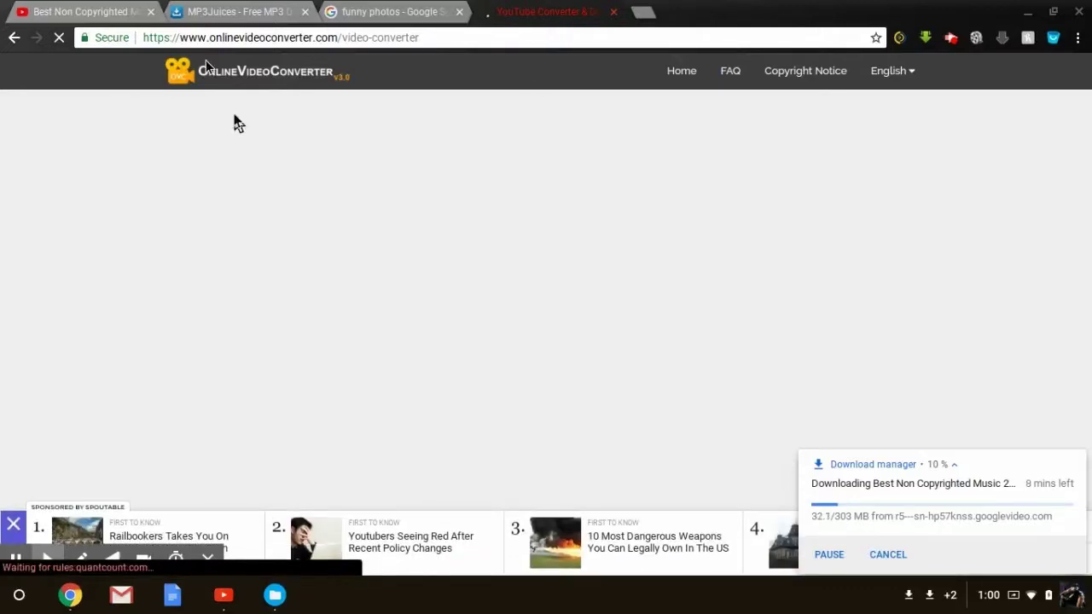
pyautogui.click(130, 9)
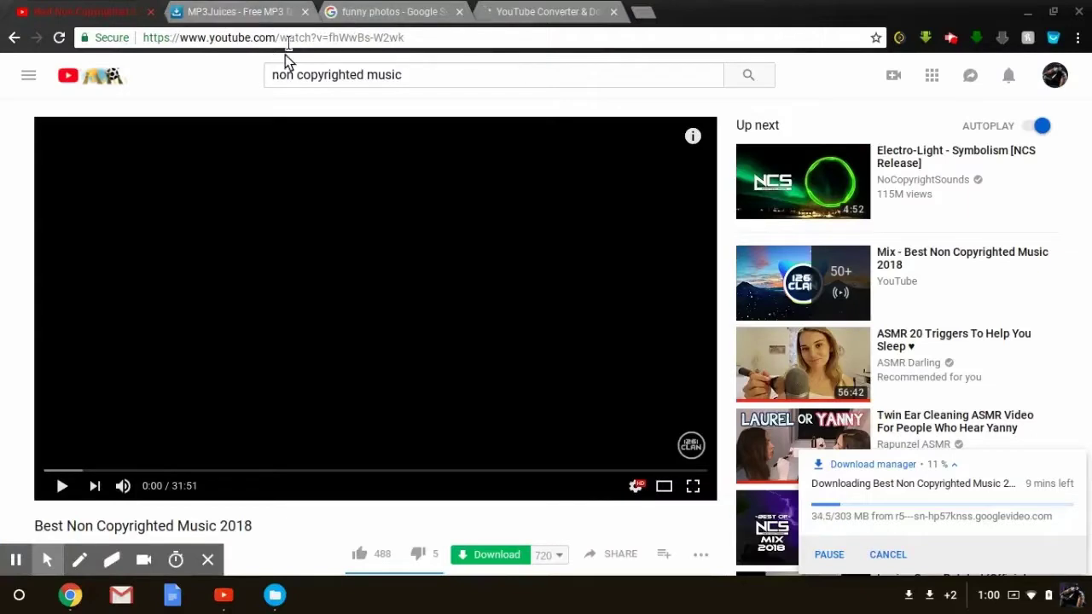
# Bring the OnlineVideoConverter link-to-MP3 page back to the front
pyautogui.click(553, 24)
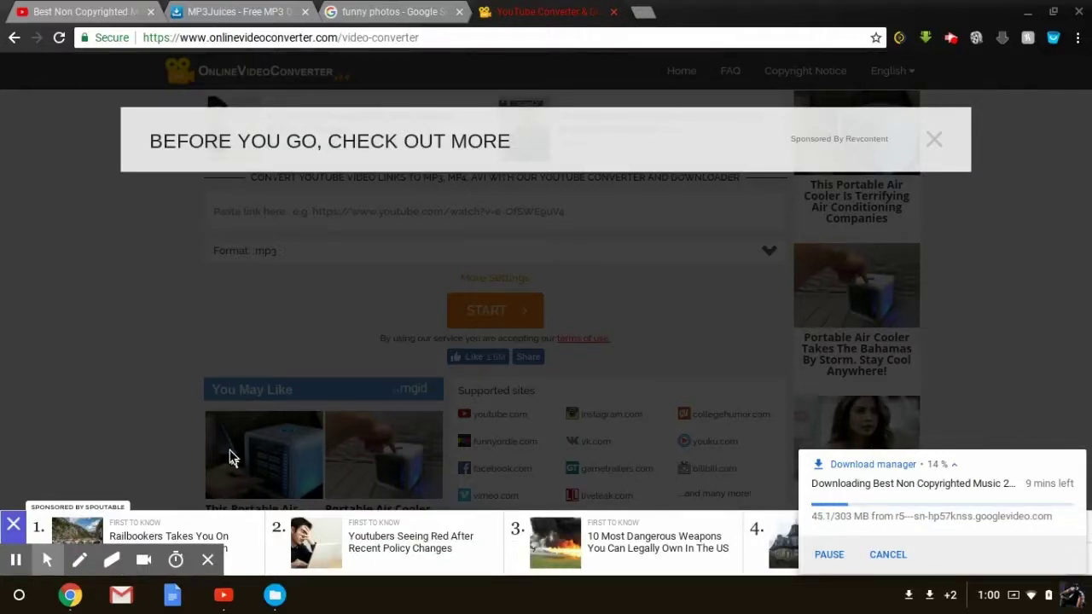
# Open the Files app from the shelf to show Downloads with the LOL I'M BATMAN image
pyautogui.click(273, 594)
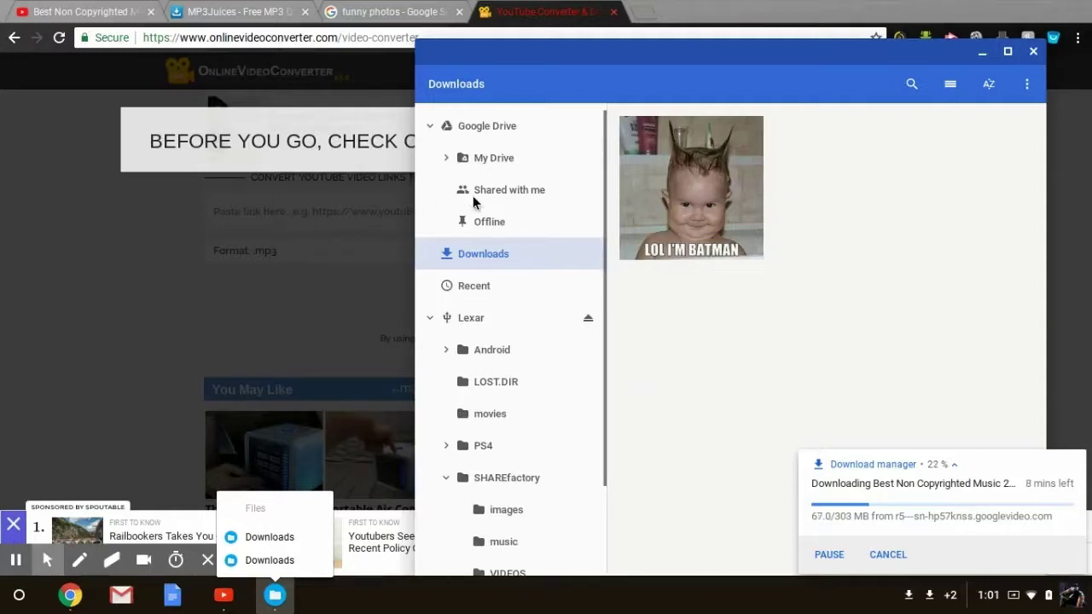
# Copy the LOL I'M BATMAN image from Downloads into Lexar > SHAREfactory > images
pyautogui.click(659, 203)
pyautogui.moveTo(659, 204); pyautogui.dragTo(493, 474)
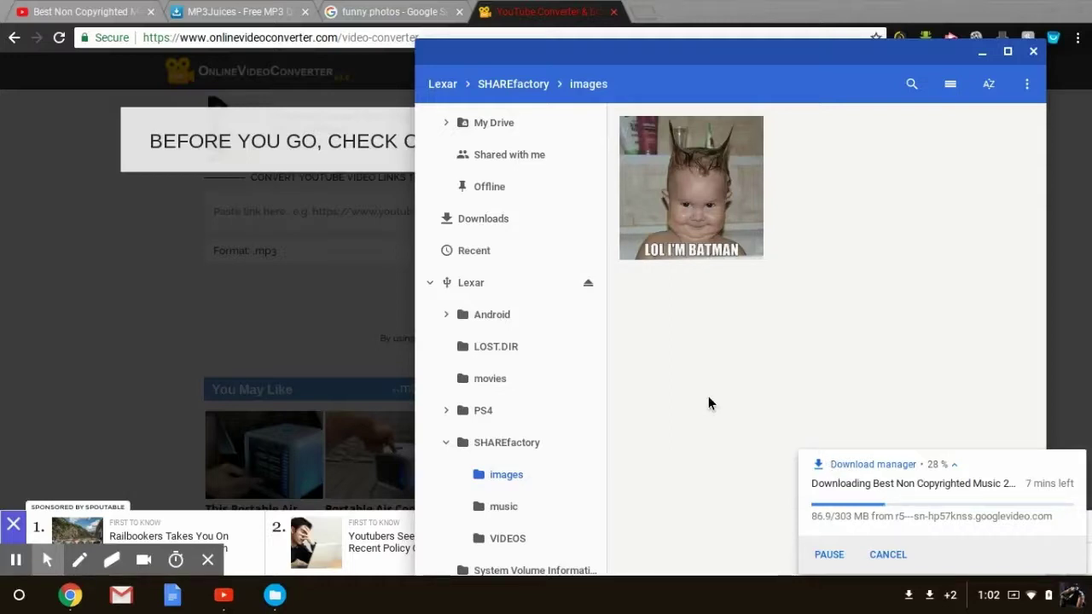
# Show the empty music folder under SHAREfactory on the Lexar drive, after a brief look at Downloads
pyautogui.click(510, 517)
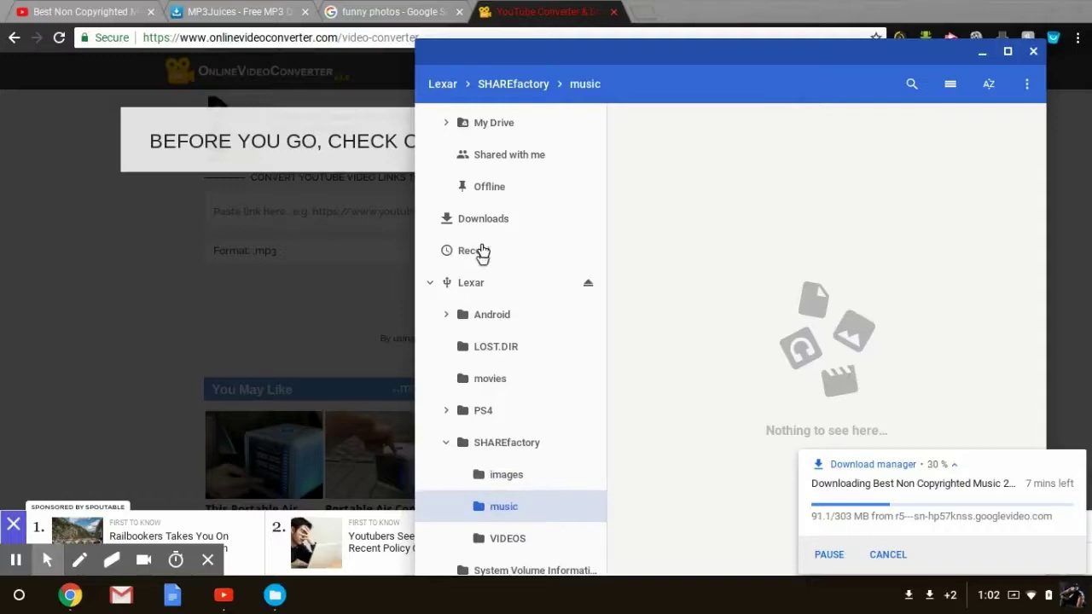
pyautogui.click(488, 219)
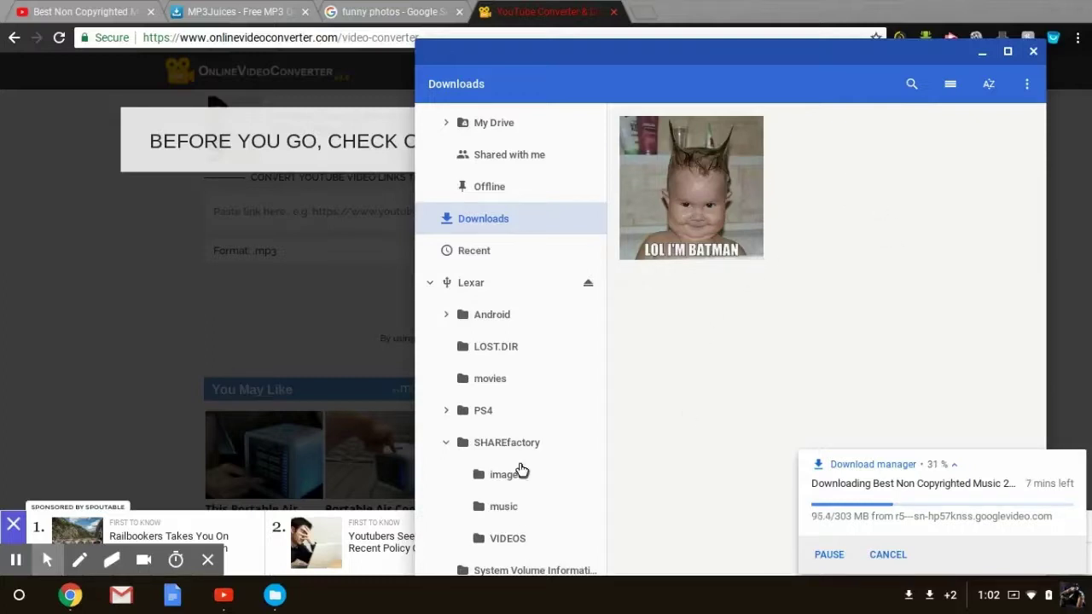
pyautogui.click(496, 509)
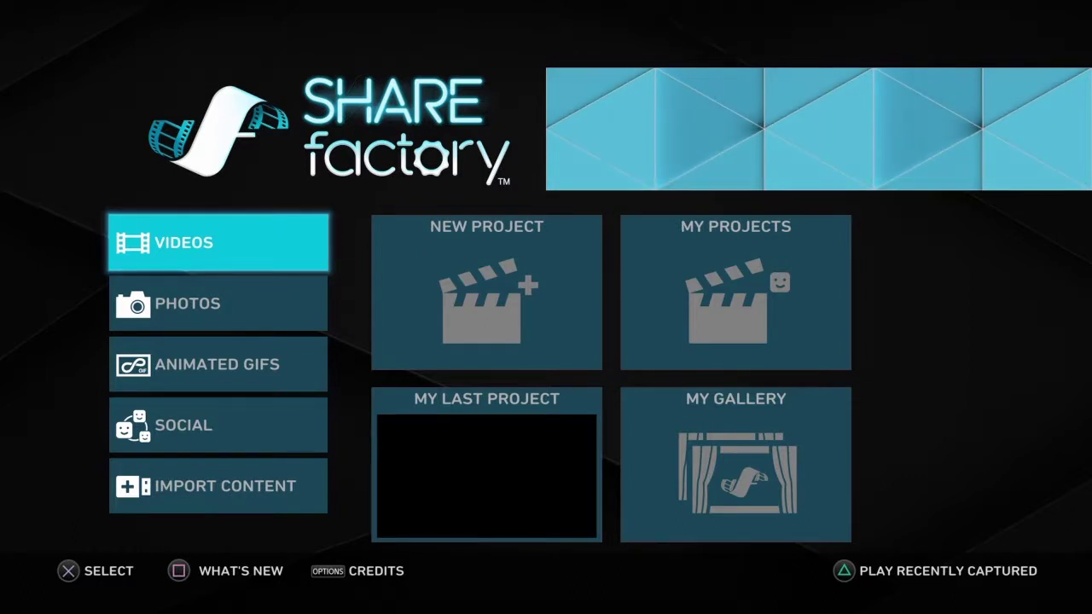
# Open SHAREfactory's Import Music browser on the USB drive's tracks
pyautogui.press('Down')
pyautogui.press('Down')
pyautogui.press('Down')
pyautogui.press('Down')
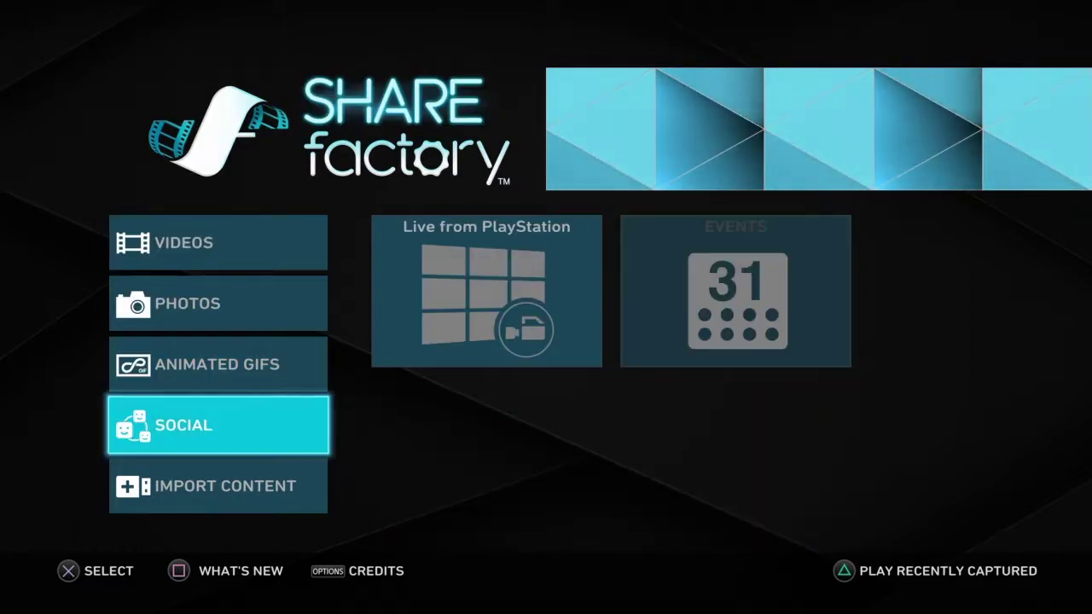
pyautogui.press('Right')
pyautogui.press('Right')
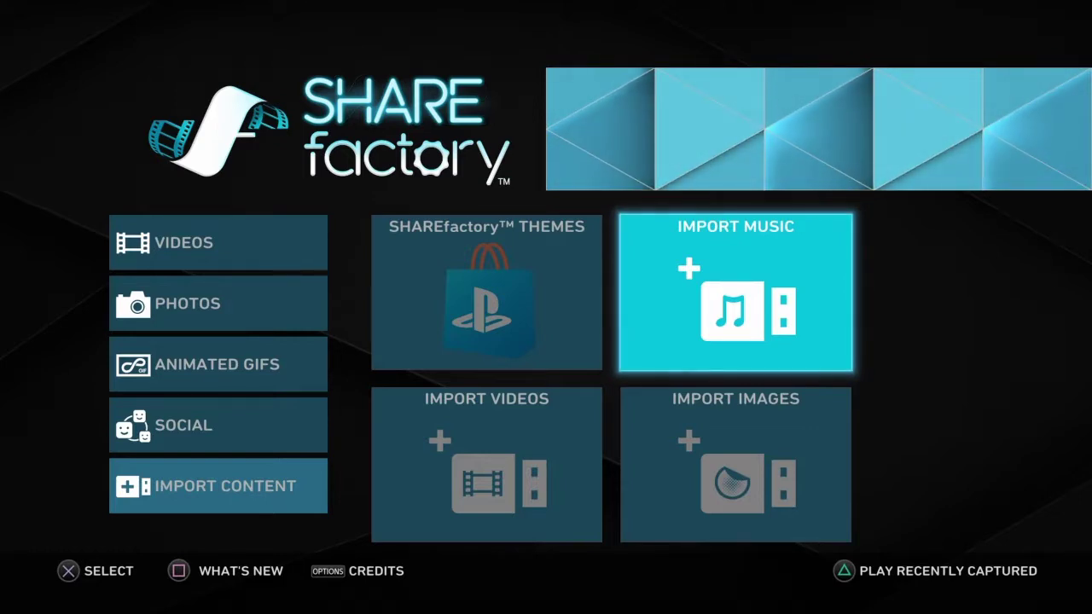
pyautogui.press('Return')
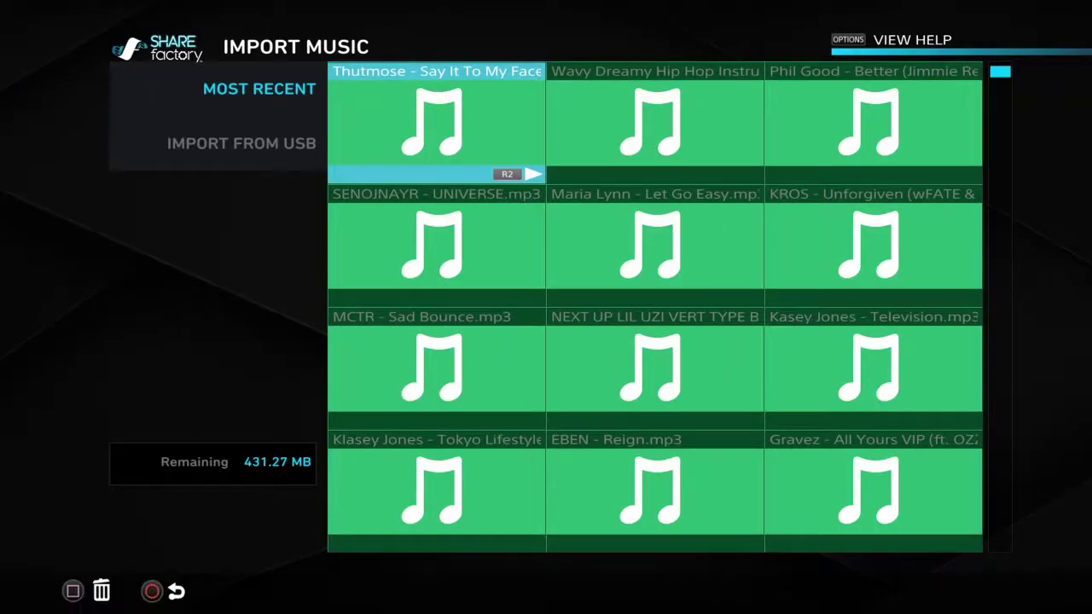
pyautogui.press('Left')
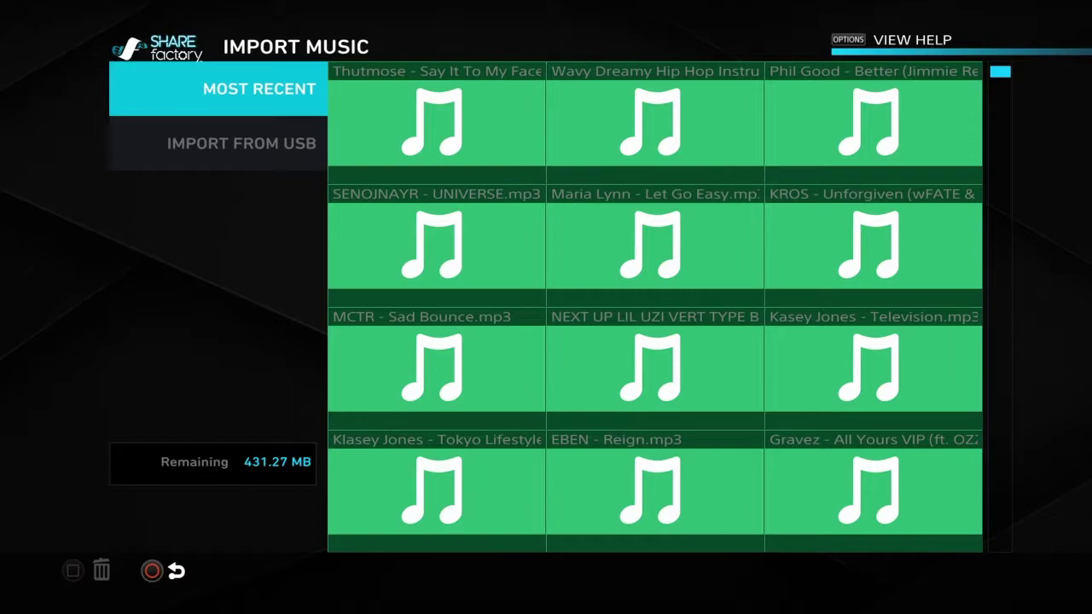
pyautogui.press('Down')
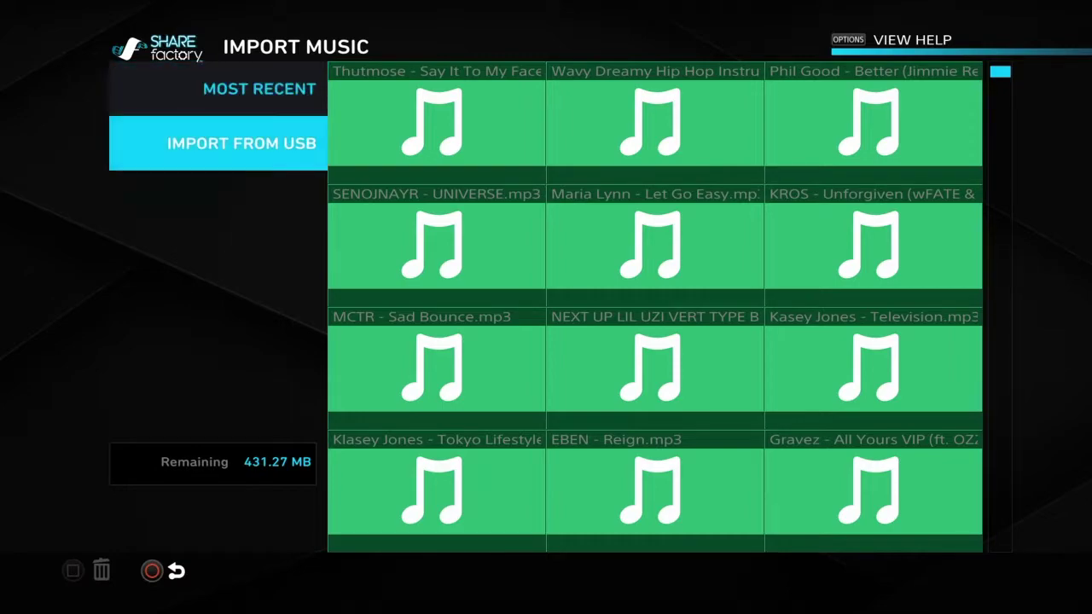
pyautogui.press('Return')
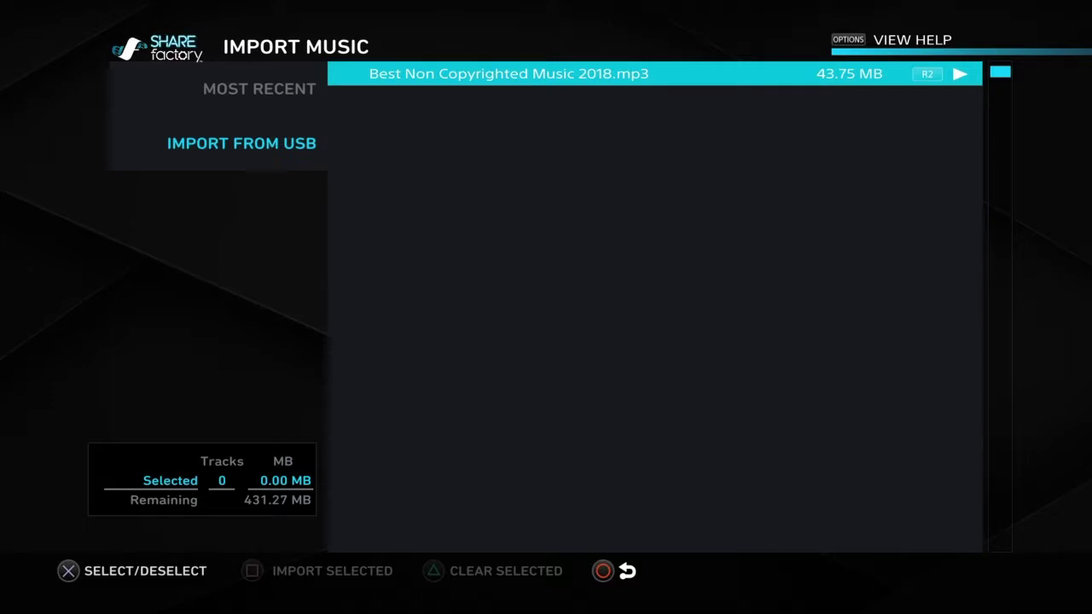
# Import Best Non Copyrighted Music 2018.mp3, preview it, and return to the main menu
pyautogui.press('Return')
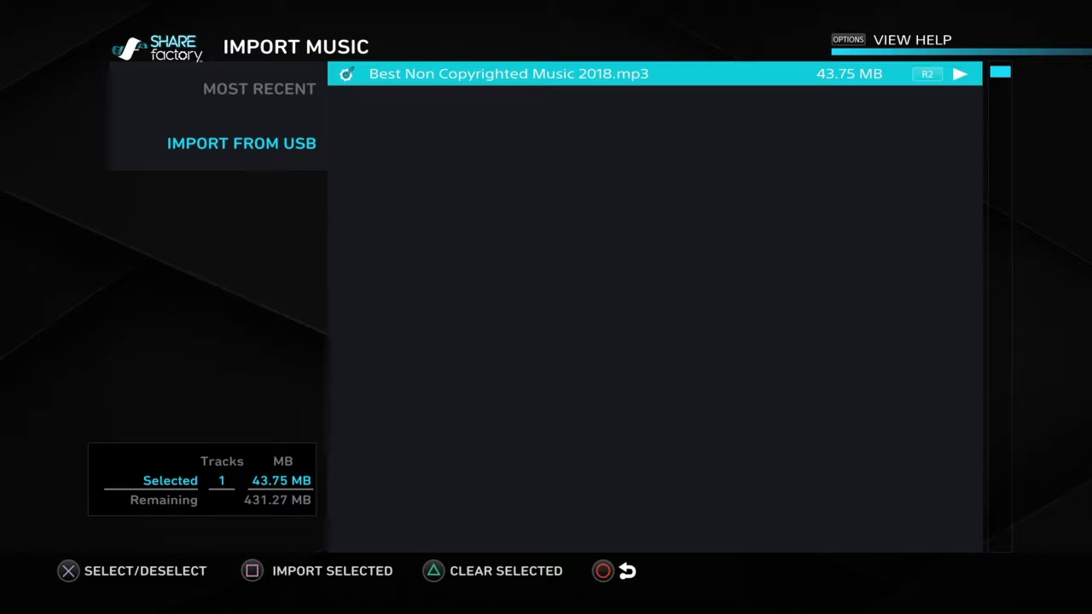
pyautogui.press('s')
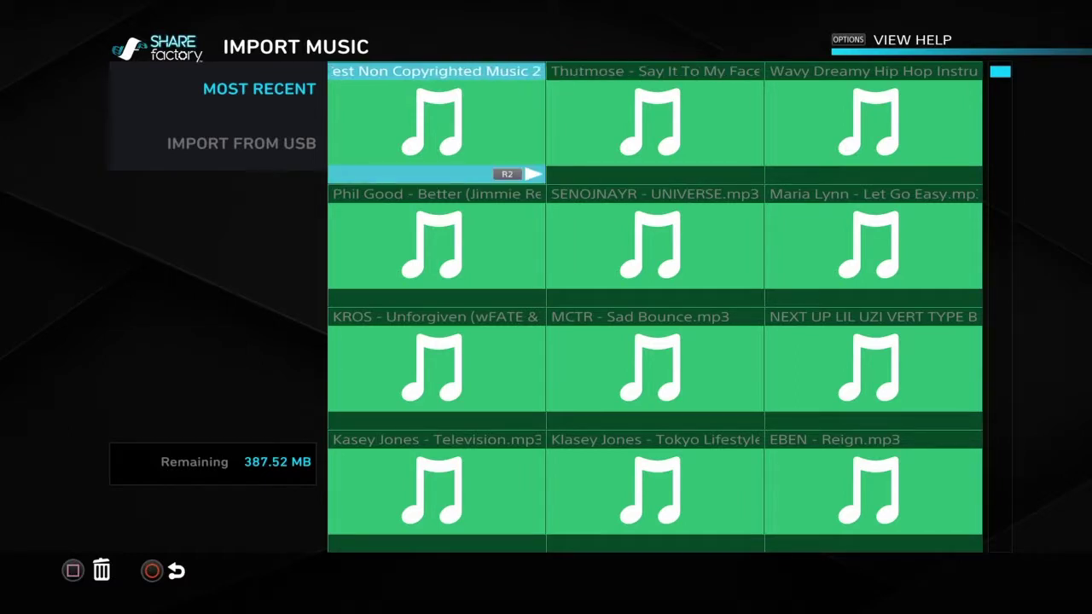
pyautogui.press('space')
pyautogui.press('space')
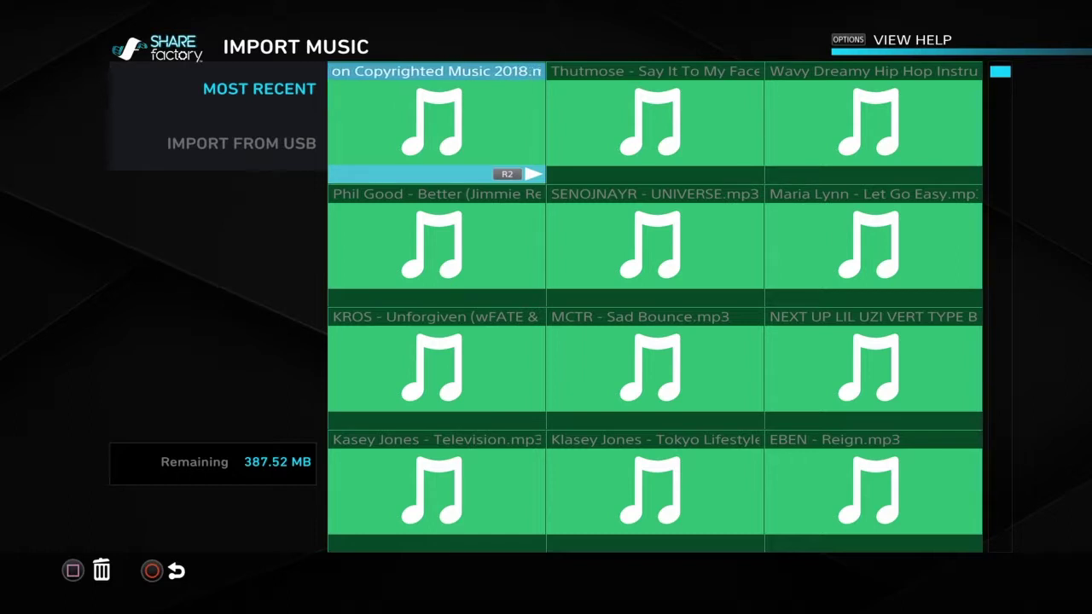
pyautogui.press('Escape')
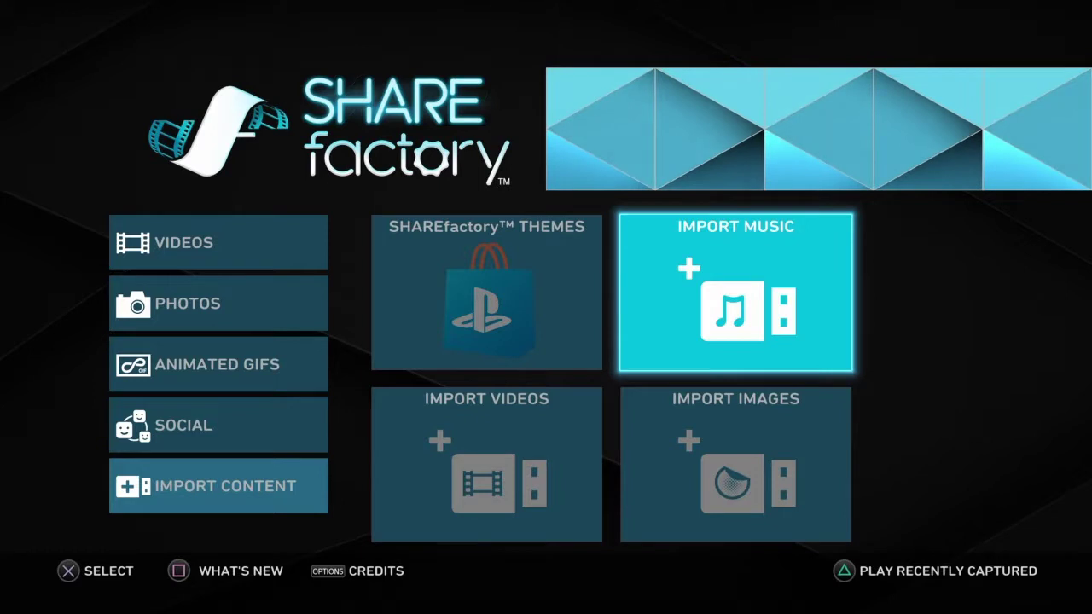
pyautogui.press('Left')
# Import the Jul 16, 2018 1_02 AM.mp4 recording from USB
pyautogui.press('Down')
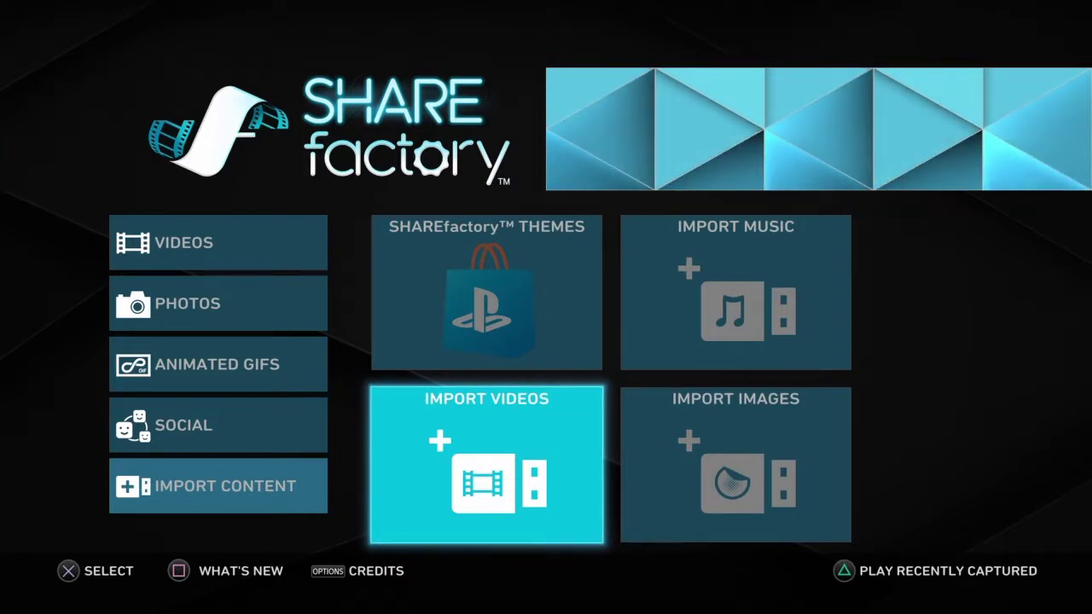
pyautogui.press('Return')
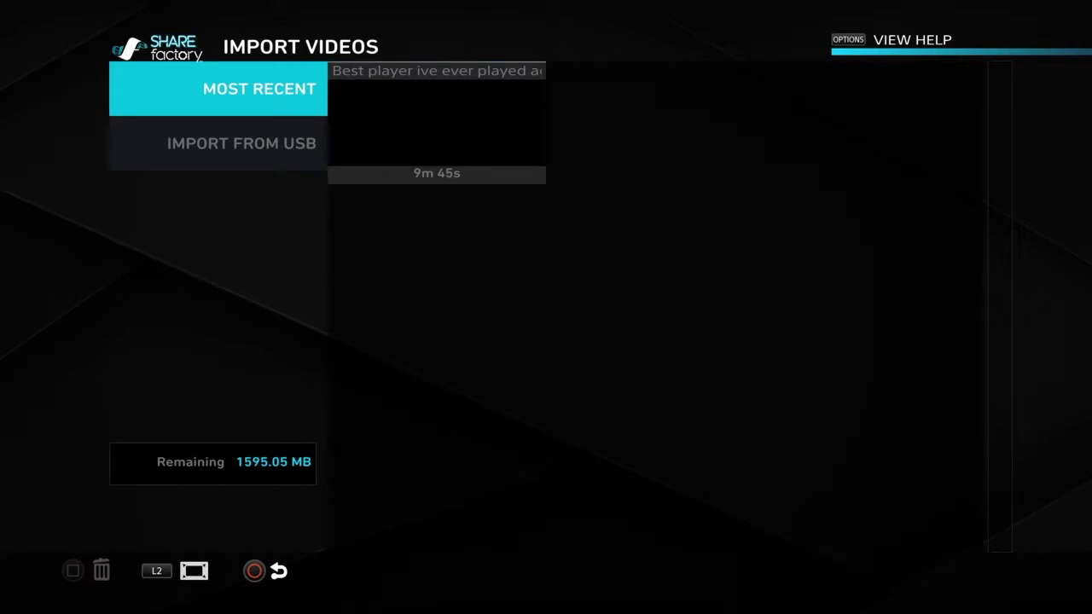
pyautogui.press('Down')
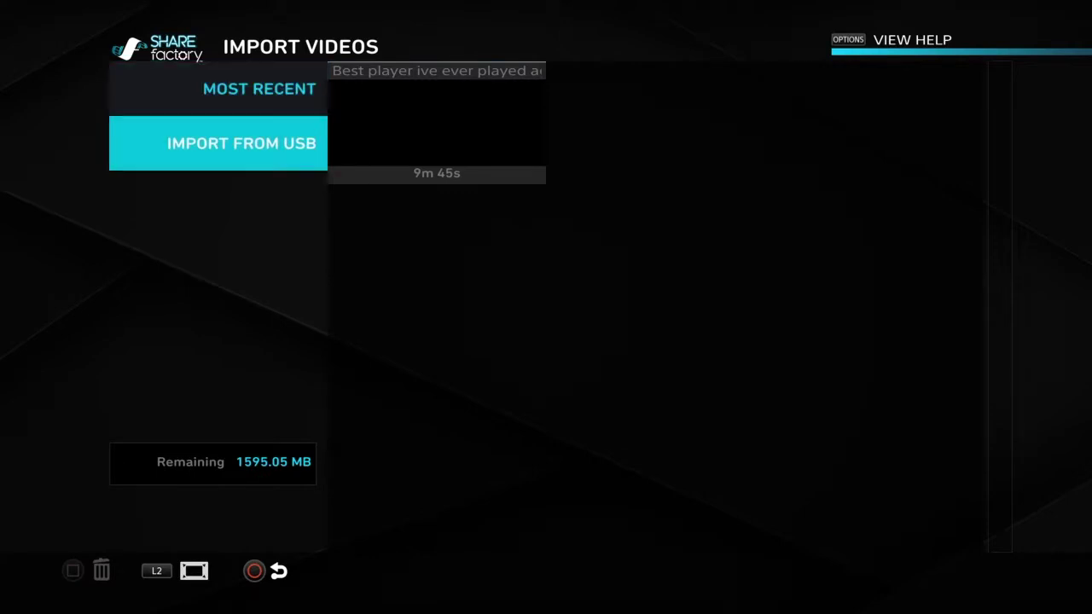
pyautogui.press('Return')
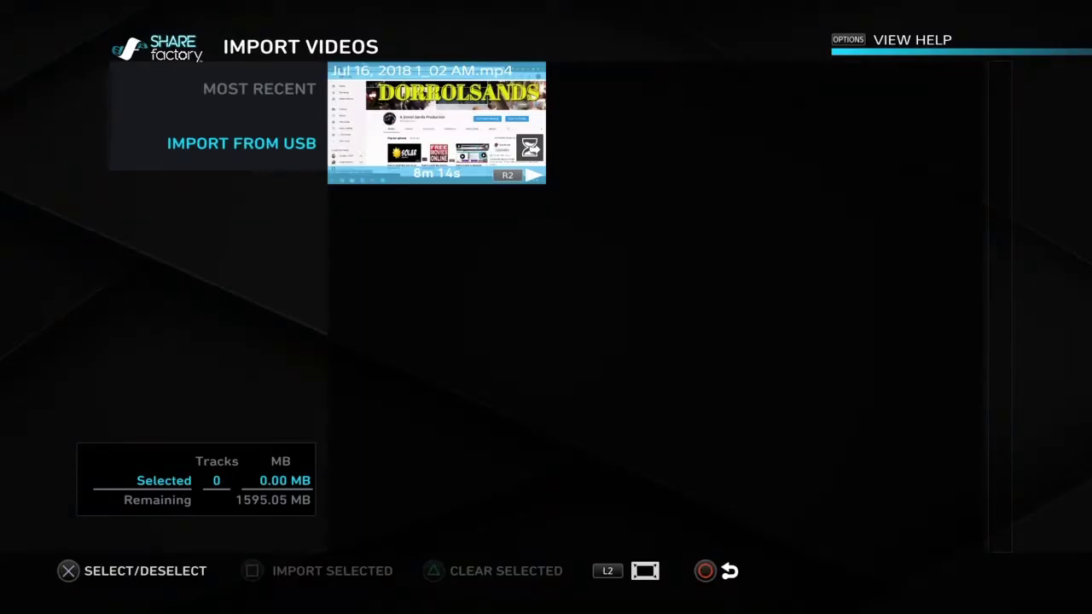
pyautogui.press('Return')
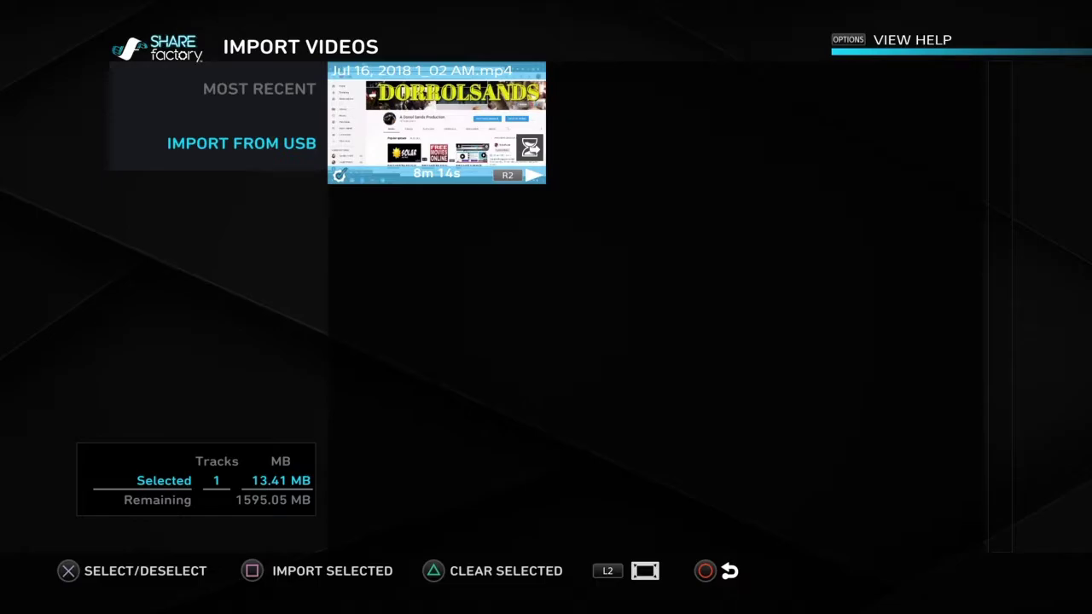
pyautogui.press('Return')
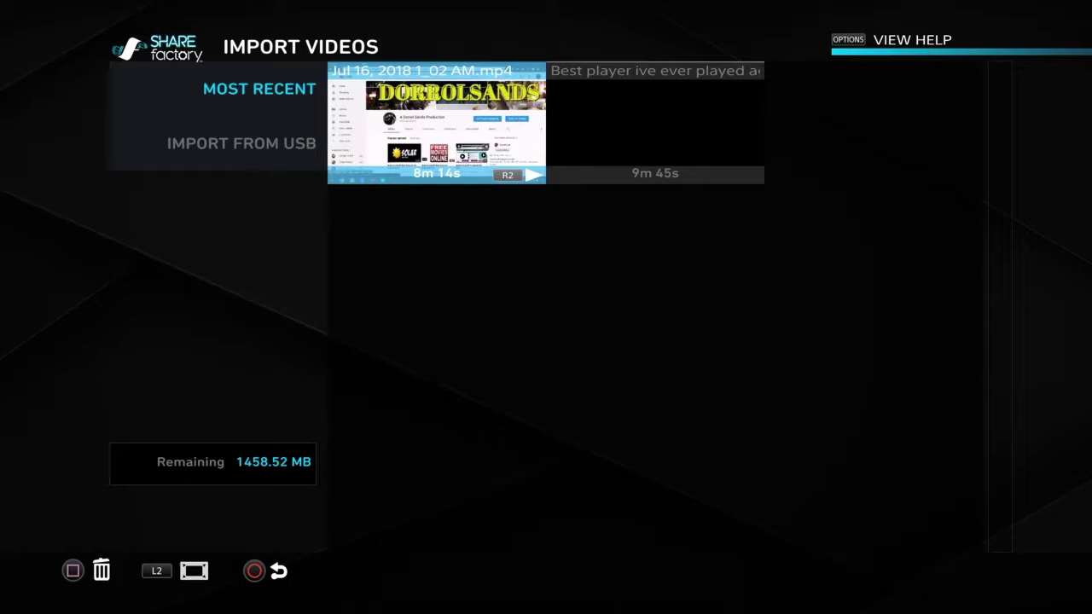
# Browse the imported video clips and return to the main menu
pyautogui.press('Right')
pyautogui.press('Left')
pyautogui.press('Right')
pyautogui.press('Left')
pyautogui.press('Right')
pyautogui.press('Left')
pyautogui.press('Escape')
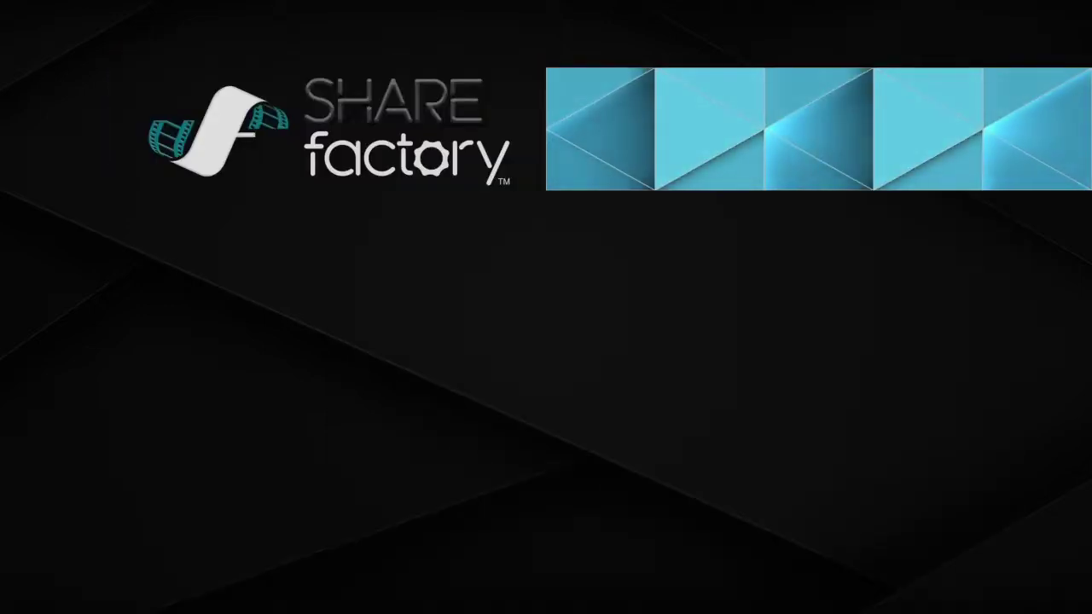
pyautogui.press('Right')
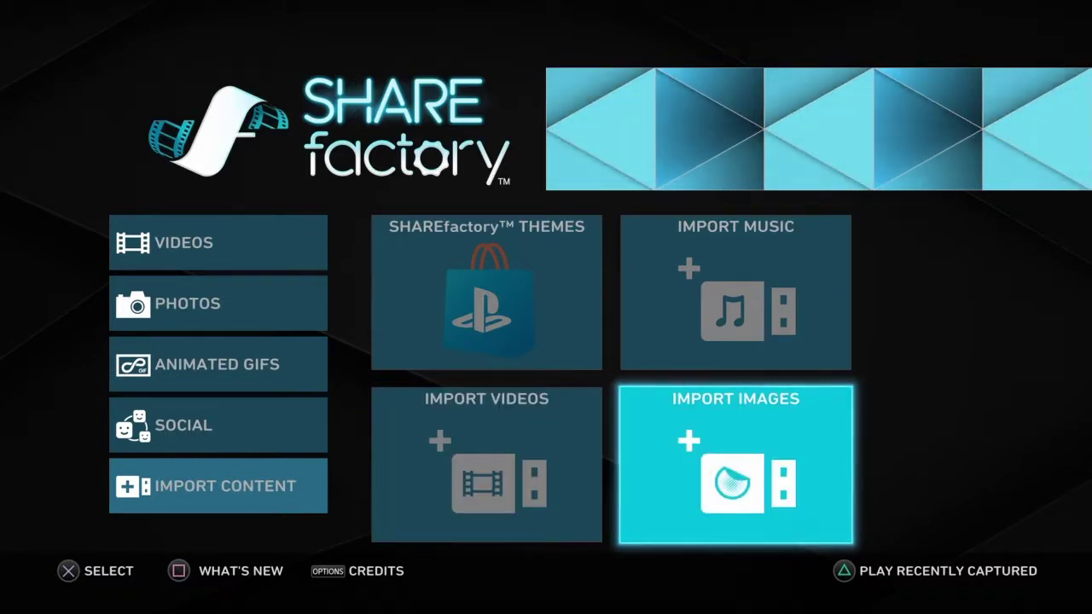
# Import Funny-Pictures.jpg from USB into the image library and return to the main menu
pyautogui.press('Return')
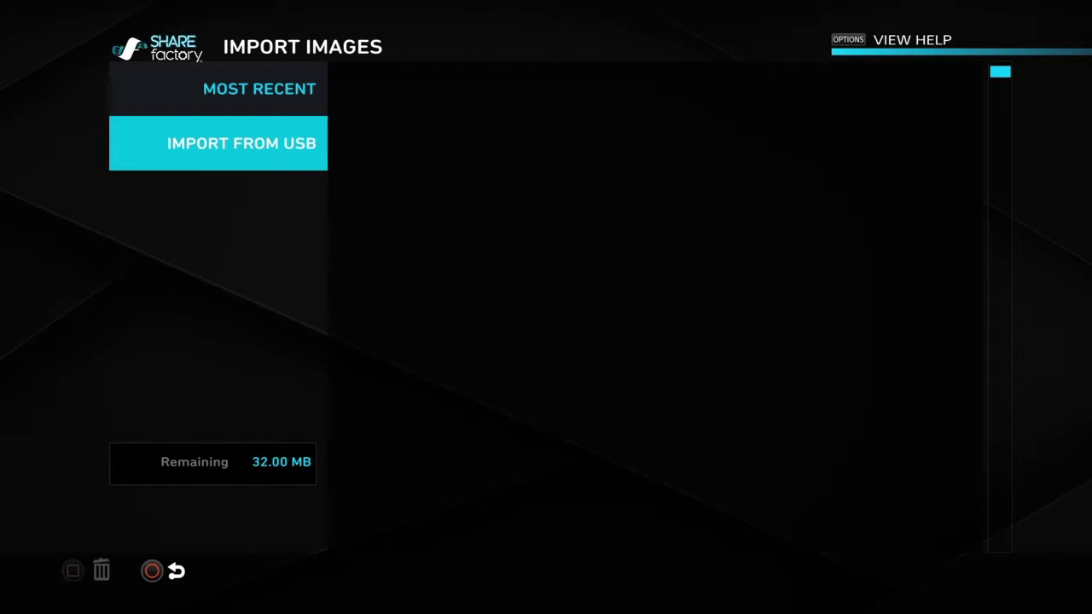
pyautogui.press('Up')
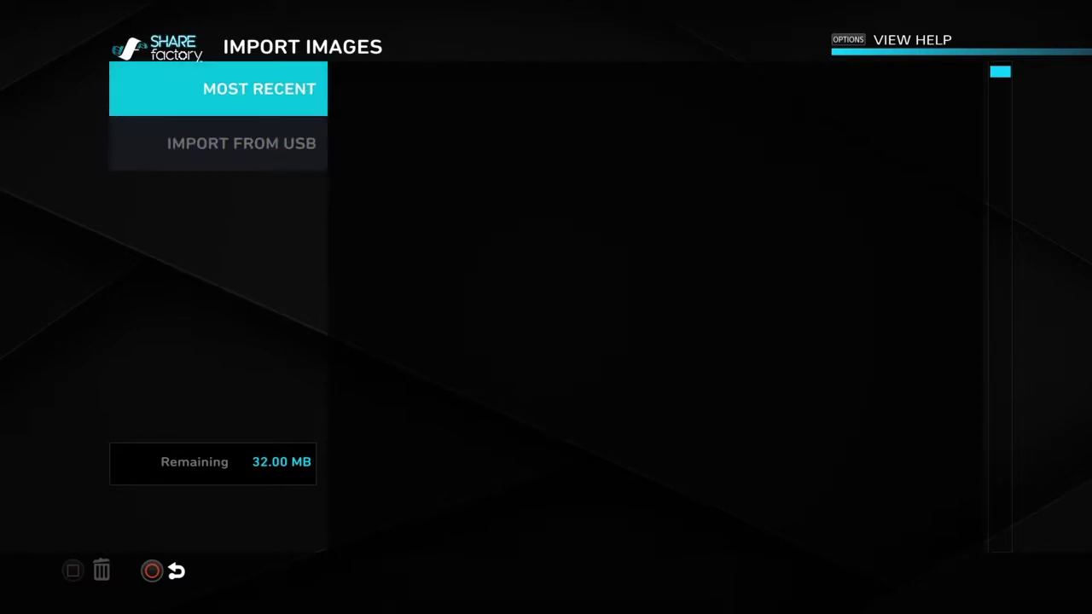
pyautogui.press('Down')
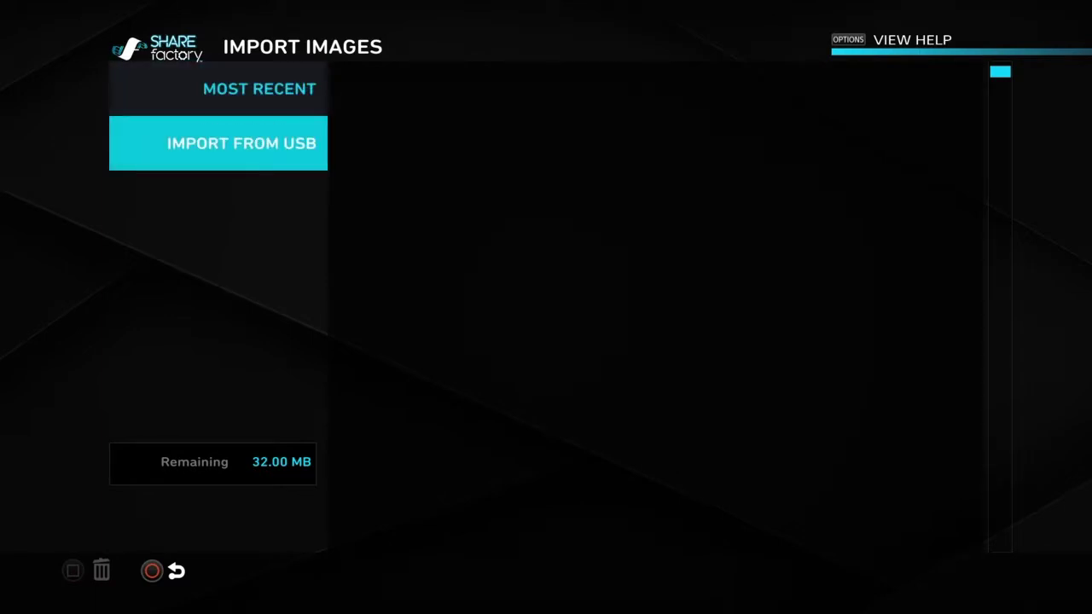
pyautogui.press('Return')
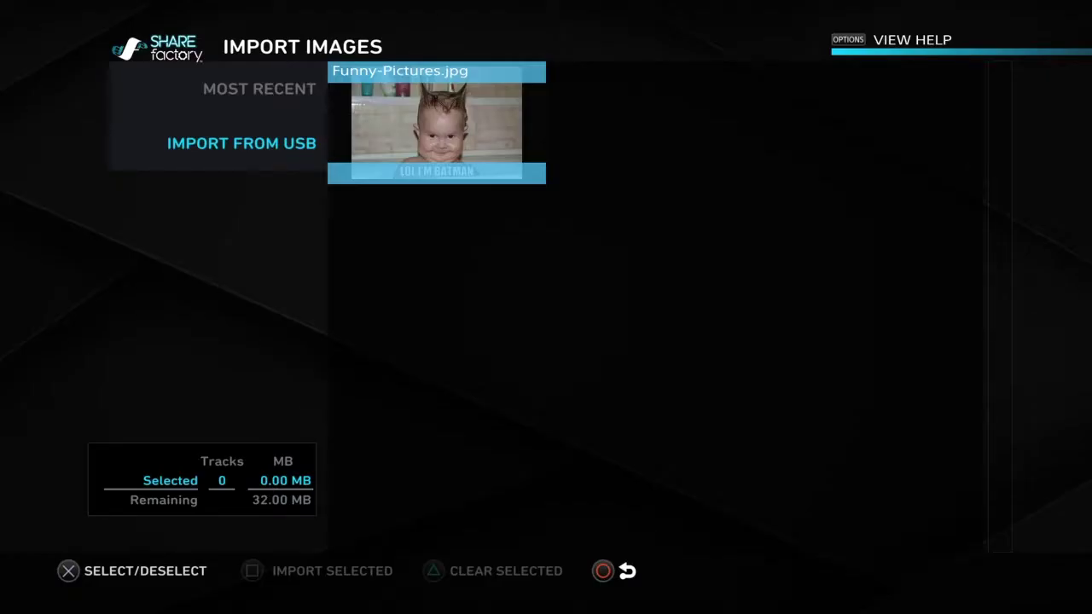
pyautogui.press('Return')
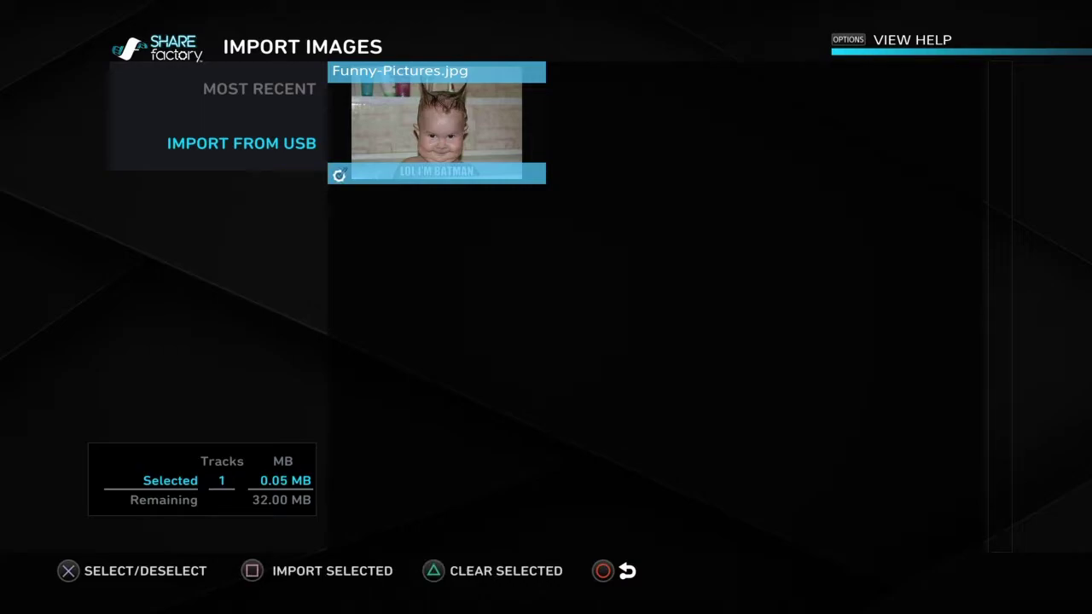
pyautogui.press('Return')
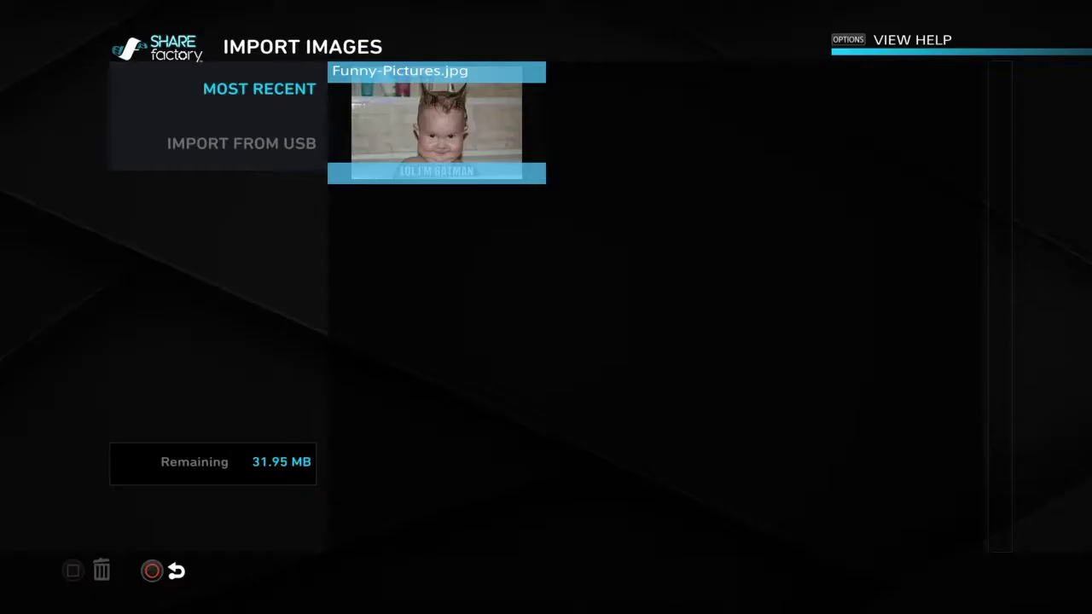
pyautogui.press('Escape')
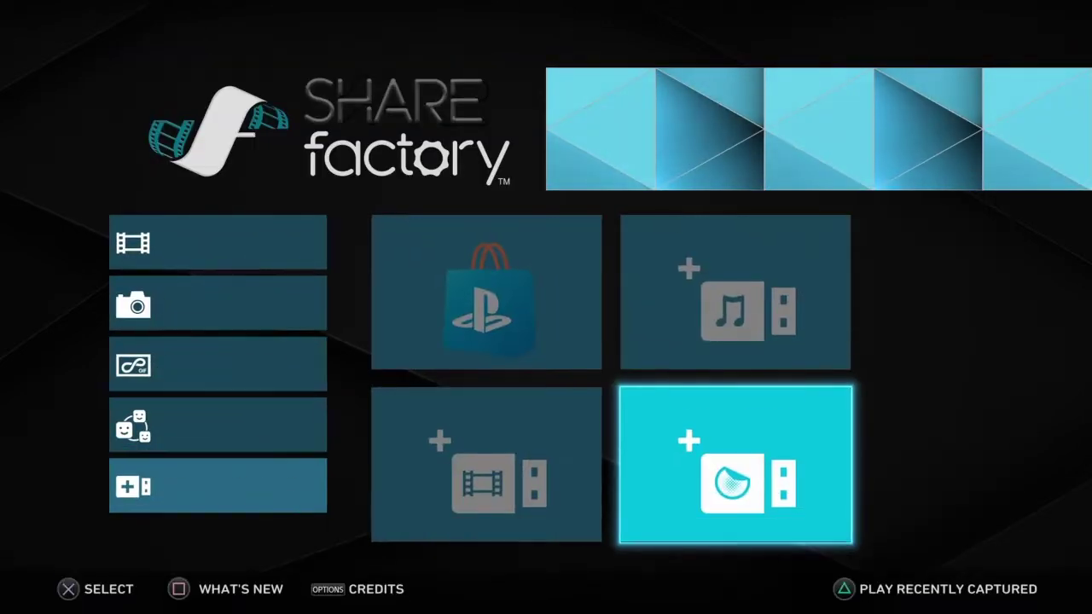
# Start a new FAR CRY 5 themed project without the theme's intro and title clips
pyautogui.press('Up')
pyautogui.press('Up')
pyautogui.press('Up')
pyautogui.press('Up')
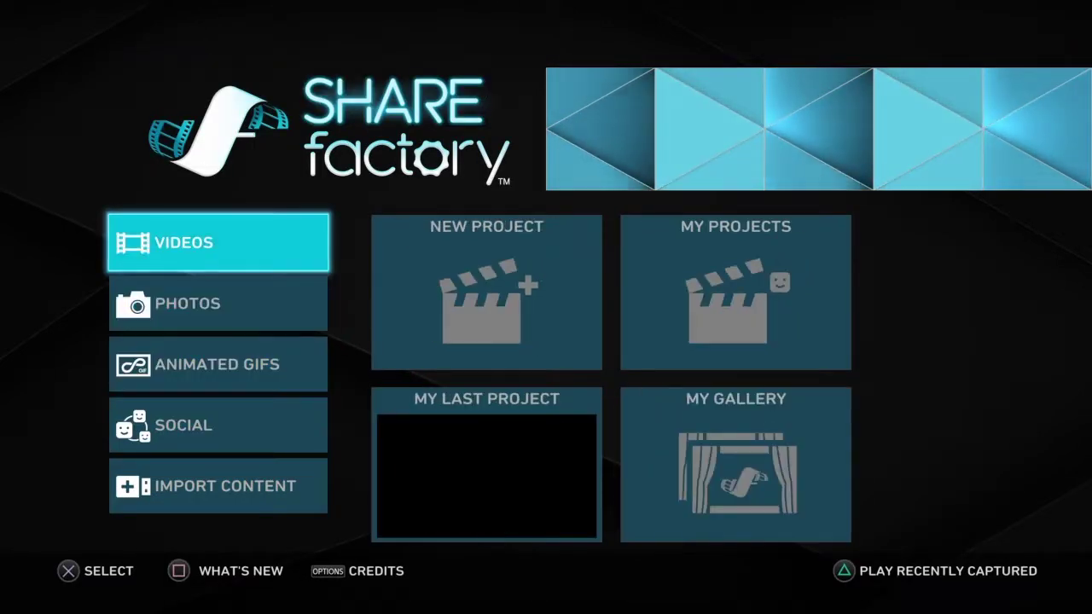
pyautogui.press('Right')
pyautogui.press('Return')
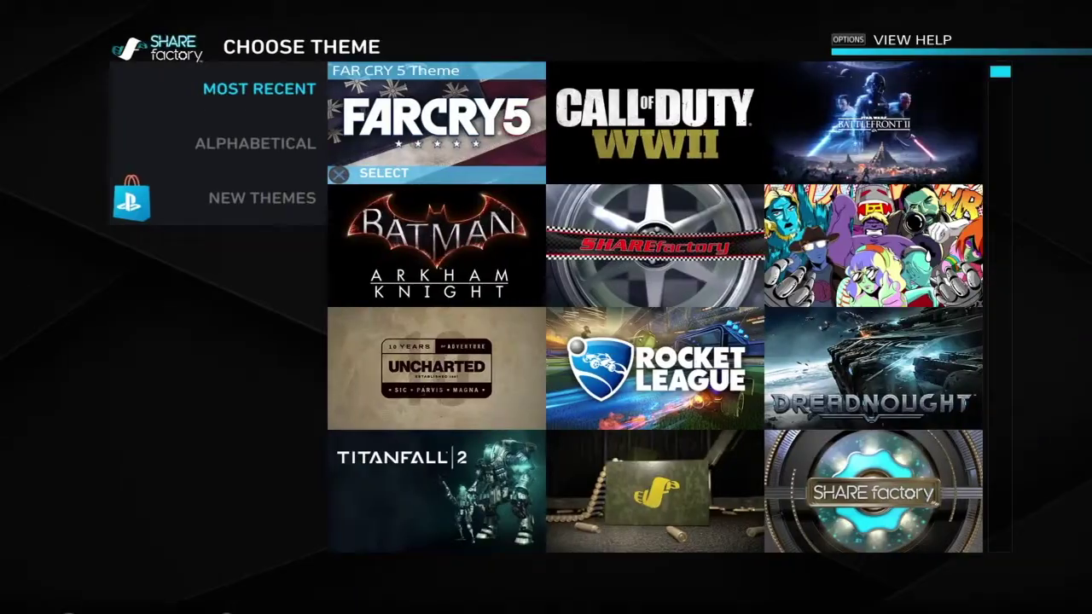
pyautogui.press('Return')
pyautogui.press('Return')
pyautogui.press('Down')
pyautogui.press('Return')
pyautogui.press('Down')
pyautogui.press('Down')
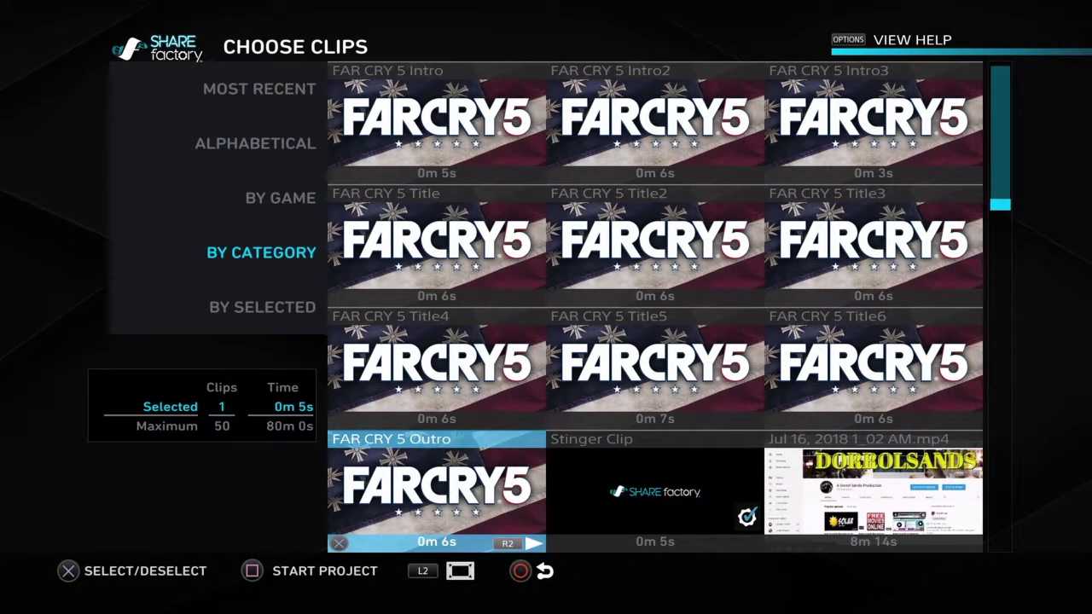
pyautogui.press('s')
pyautogui.press('Return')
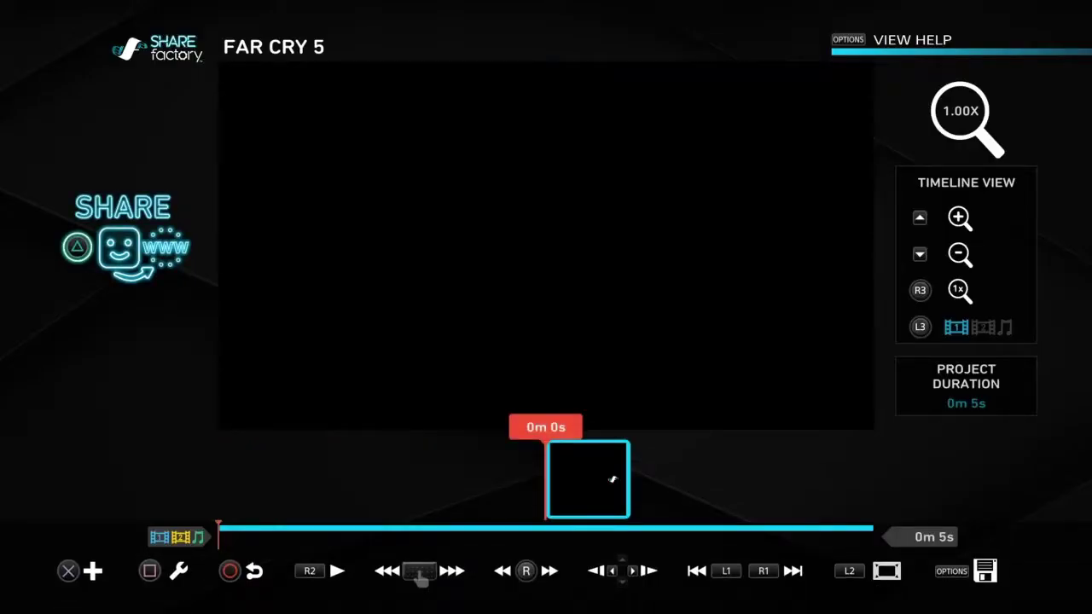
# Move to the end of the intro and browse the music library, then back out
pyautogui.press('End')
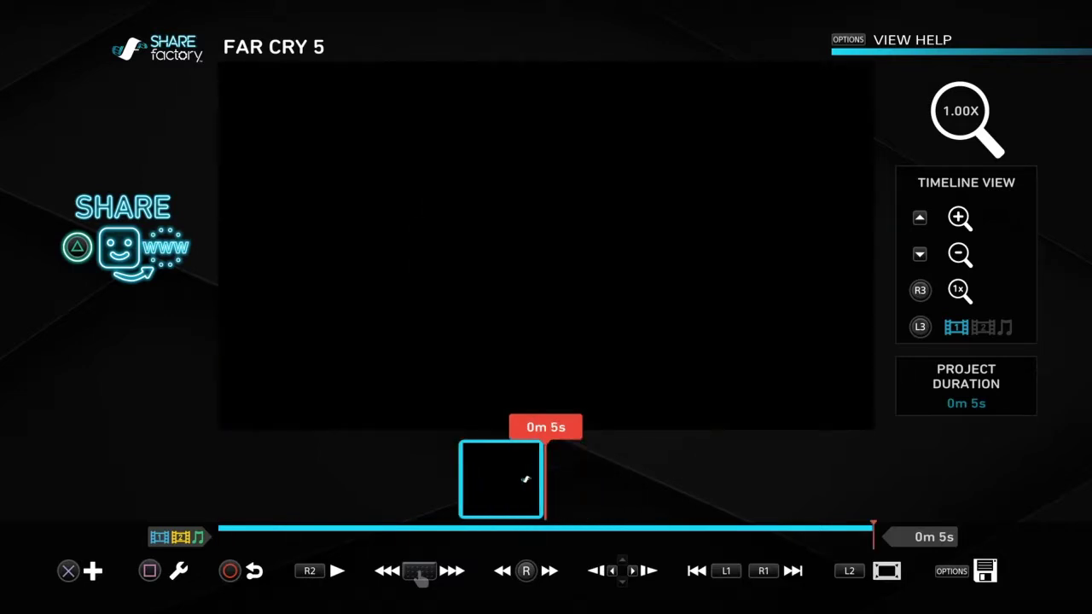
pyautogui.press('Return')
pyautogui.press('Right')
pyautogui.press('Right')
pyautogui.press('Right')
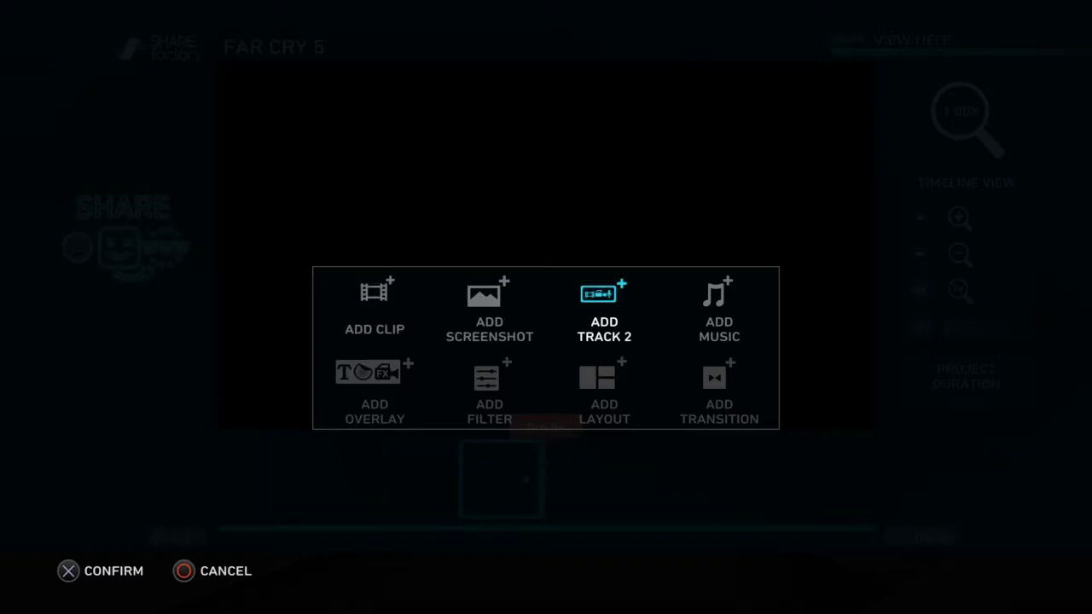
pyautogui.press('Return')
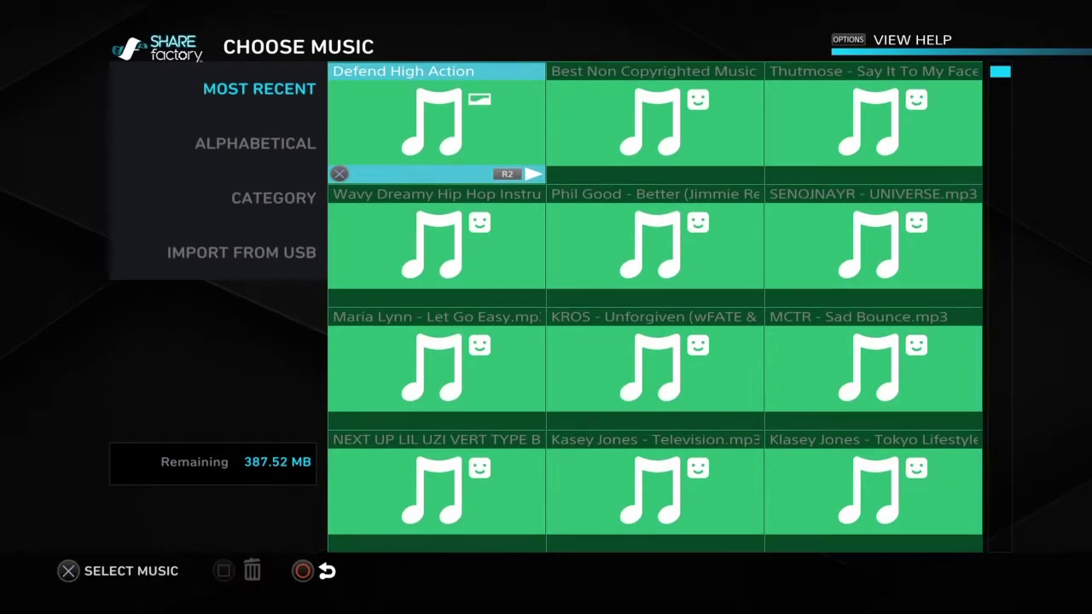
pyautogui.press('Right')
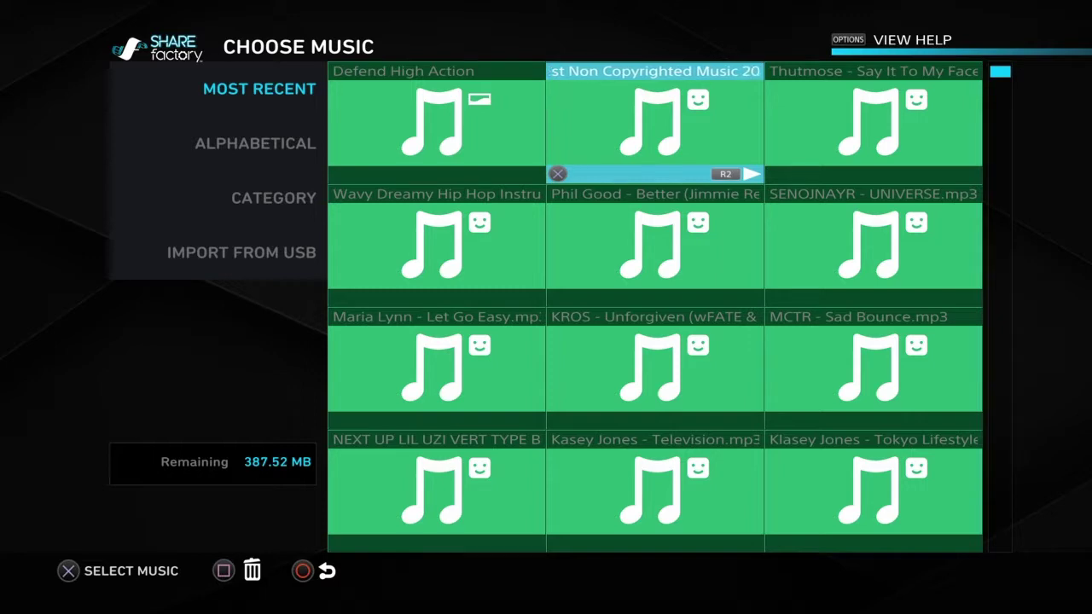
pyautogui.press('Return')
pyautogui.press('Escape')
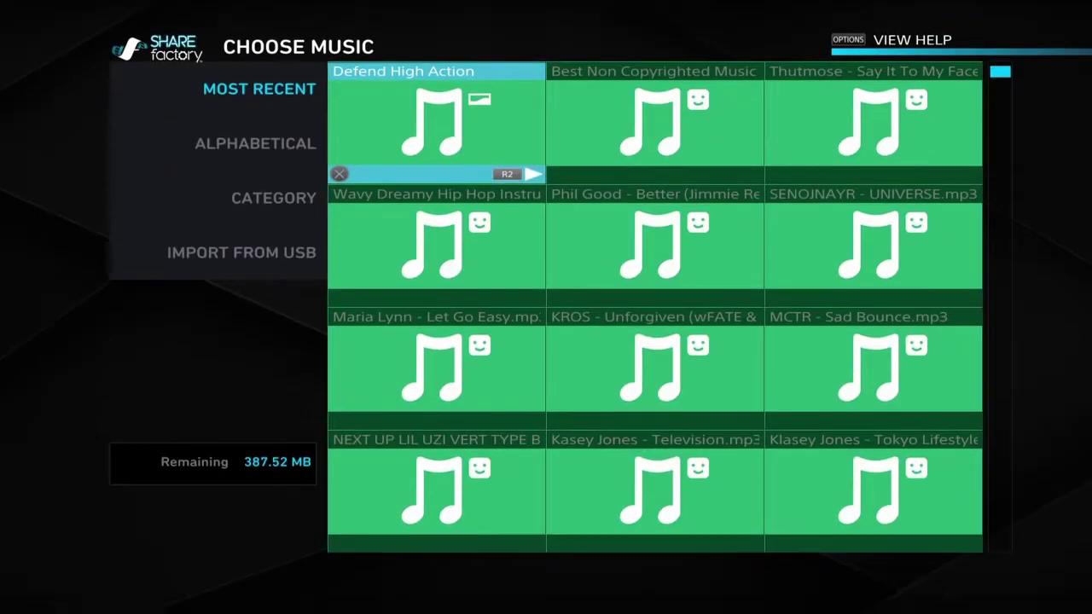
pyautogui.press('Escape')
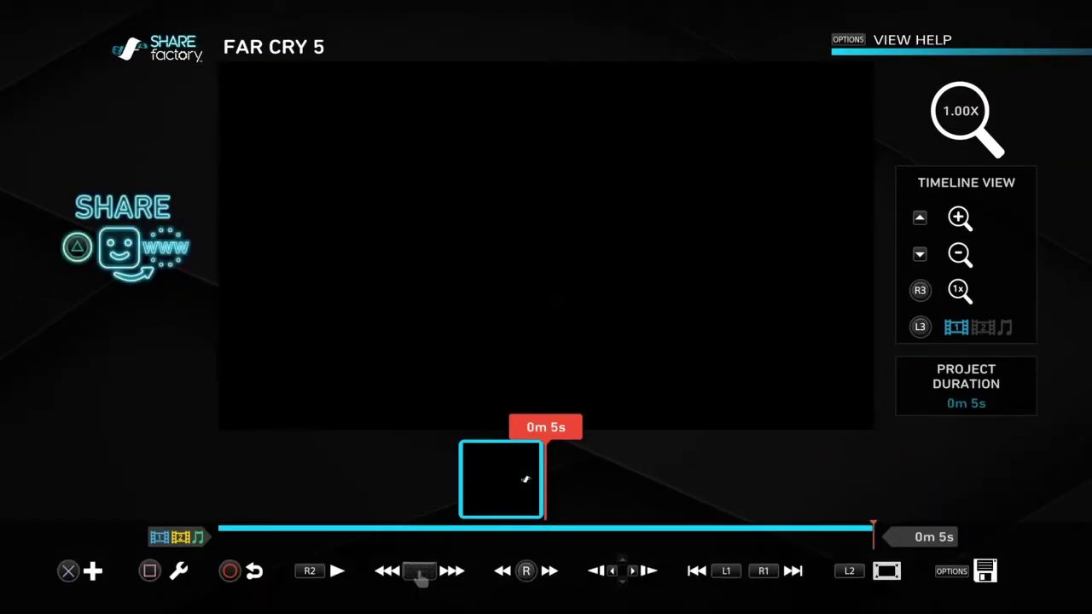
# Add the Best Non Copyrighted Music 2018 track under the project and preview it
pyautogui.press('Return')
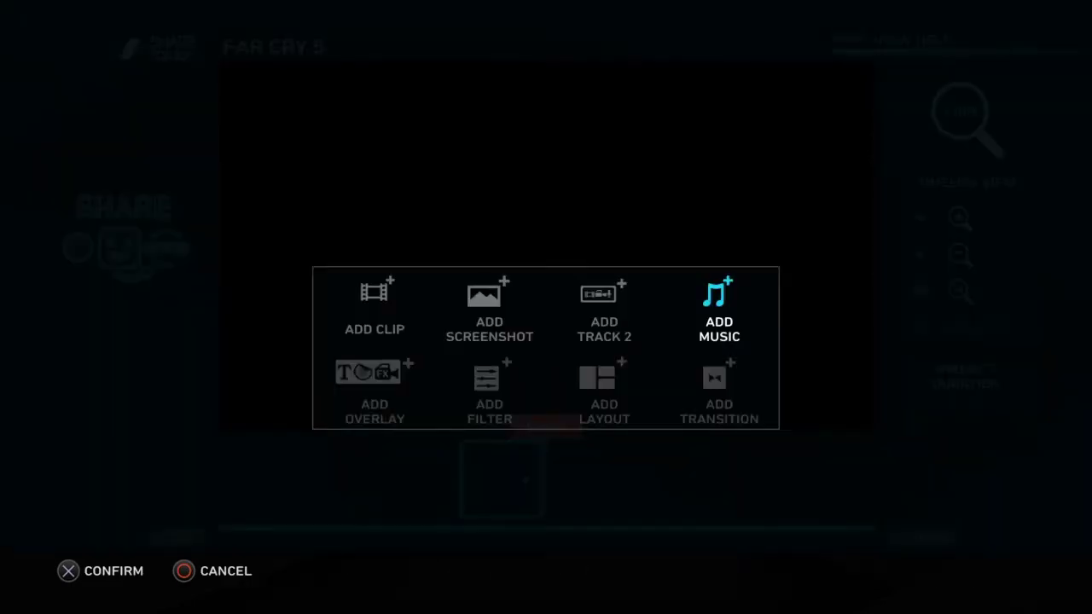
pyautogui.press('Return')
pyautogui.press('Right')
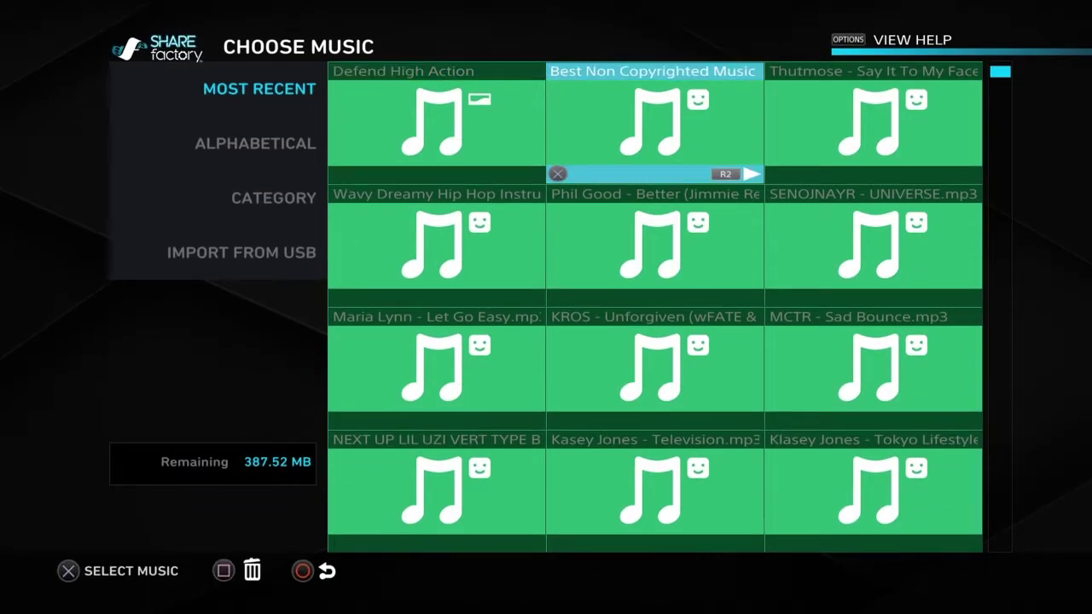
pyautogui.press('Return')
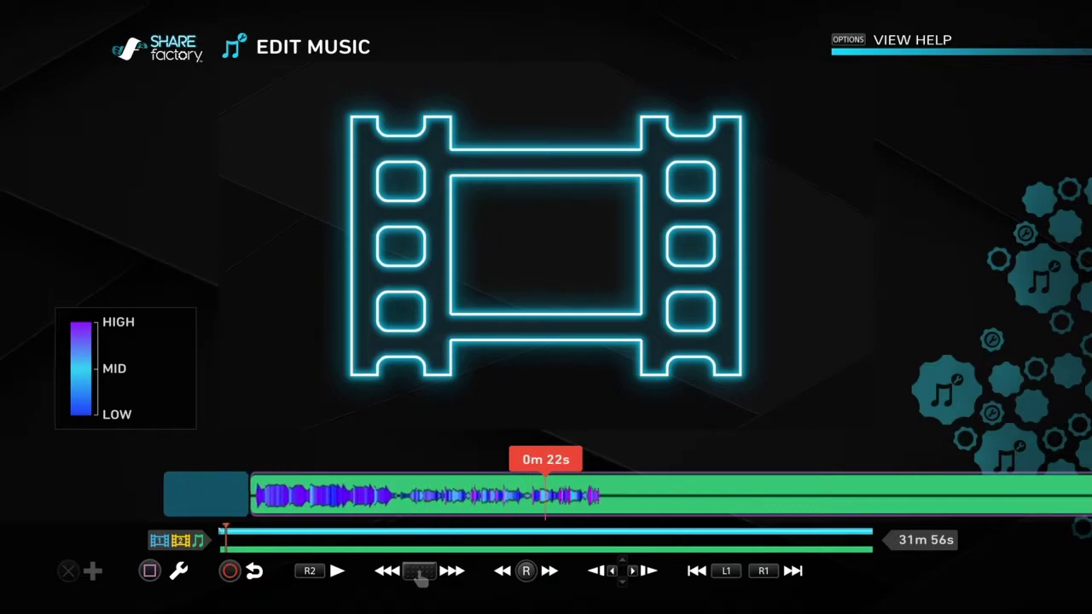
pyautogui.press('Right')
pyautogui.press('Left')
pyautogui.press('Escape')
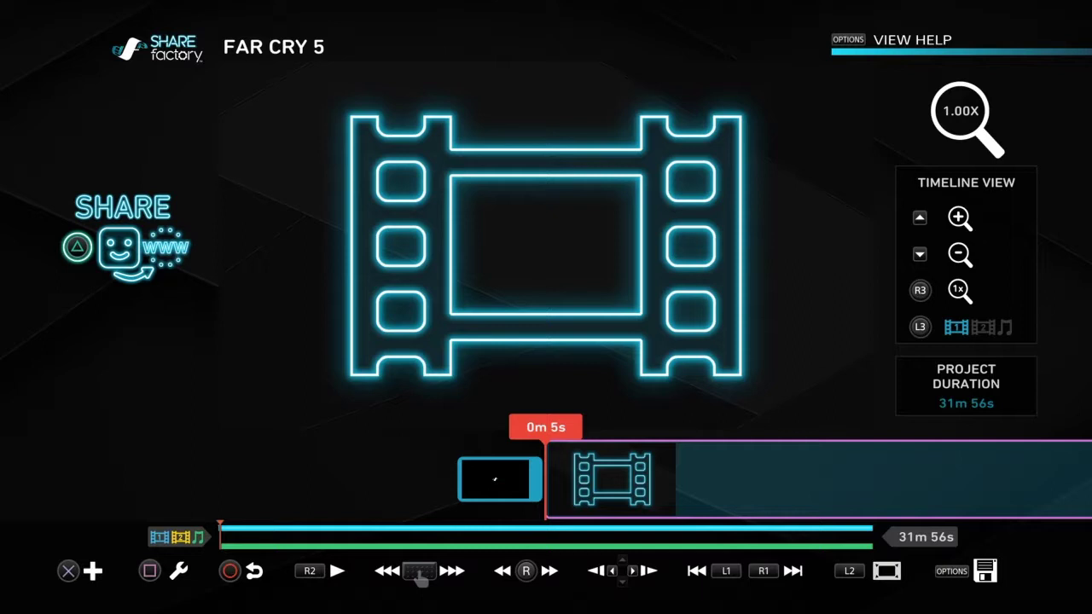
pyautogui.press('Return')
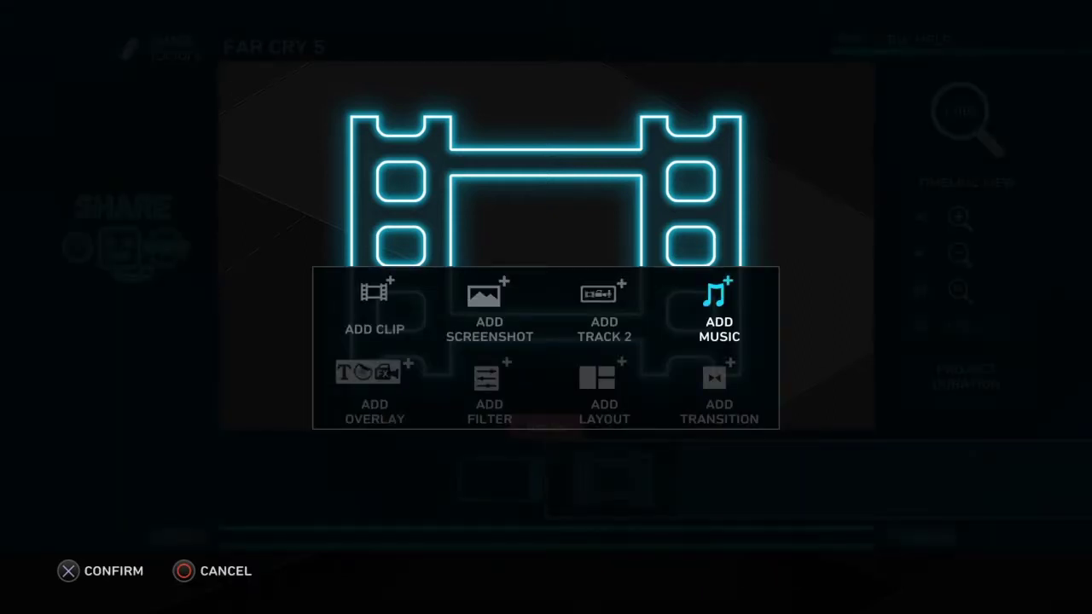
pyautogui.press('Left')
pyautogui.press('Left')
pyautogui.press('Left')
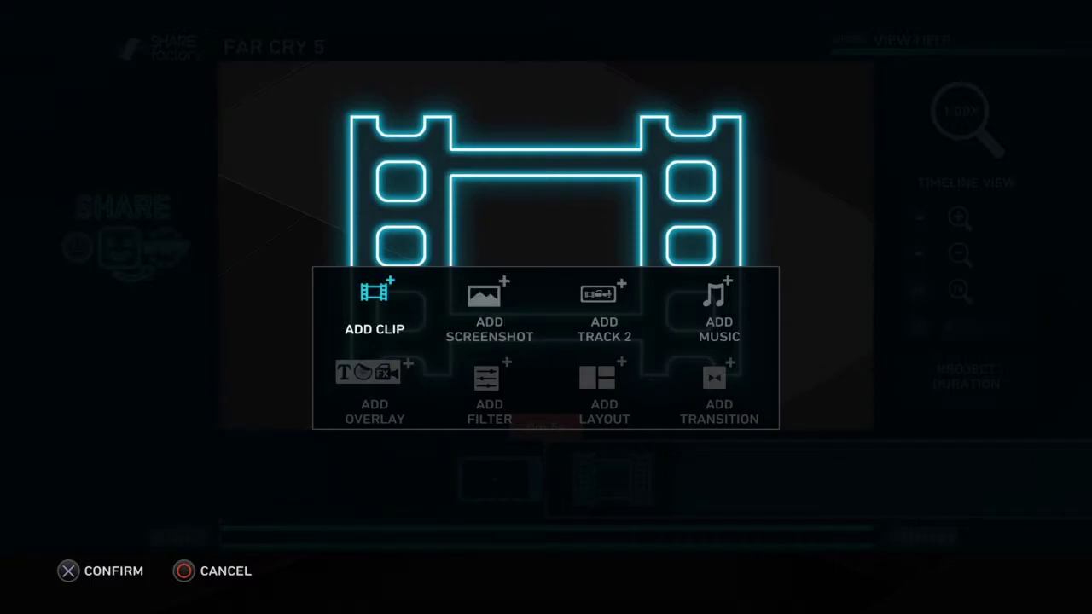
pyautogui.press('Return')
pyautogui.press('Return')
# Add the Jul 16, 2018 1_02 AM.mp4 recording after the intro clip and scrub through it
pyautogui.press('Down')
pyautogui.press('Down')
pyautogui.press('Down')
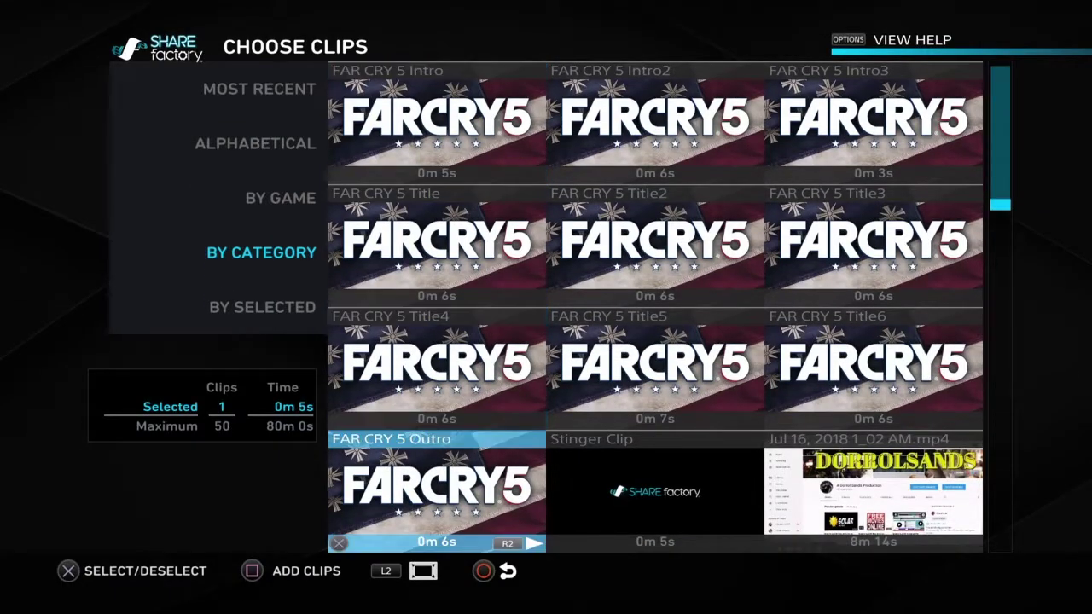
pyautogui.press('Right')
pyautogui.press('Right')
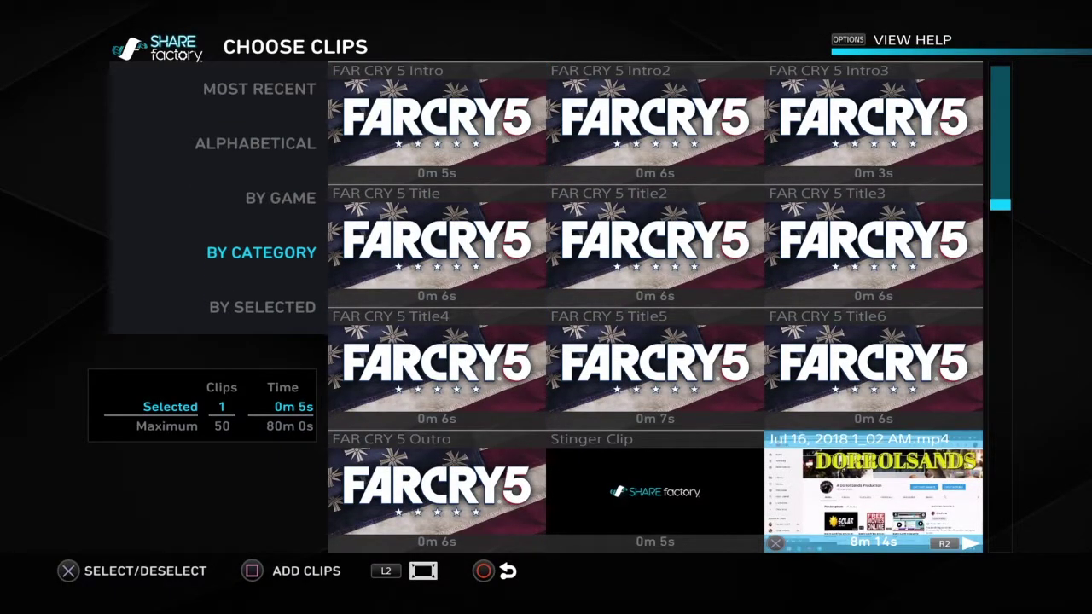
pyautogui.press('Return')
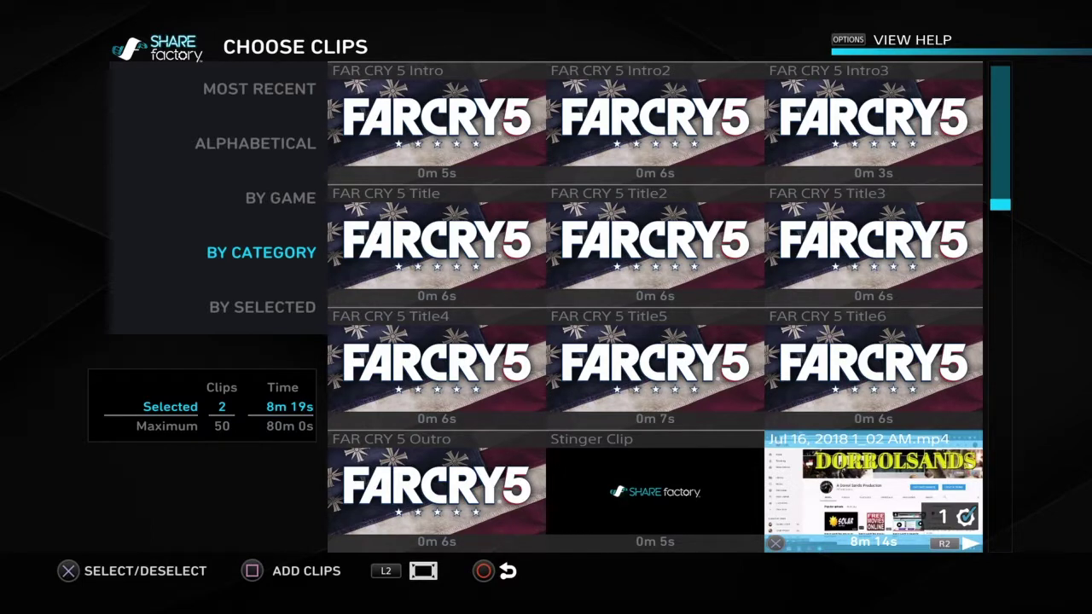
pyautogui.press('Return')
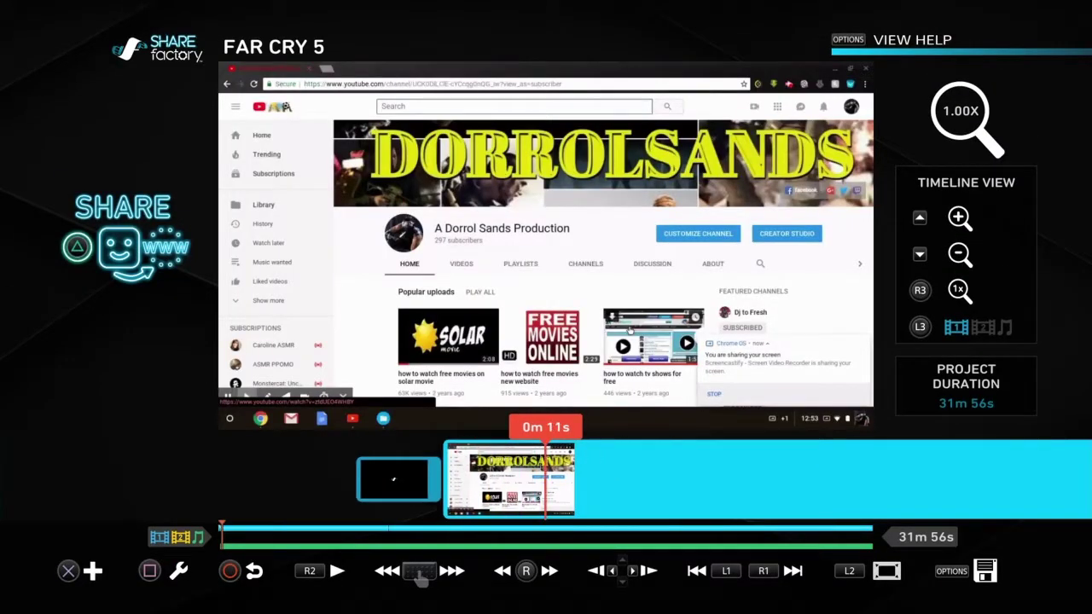
pyautogui.press('Right')
pyautogui.press('Left')
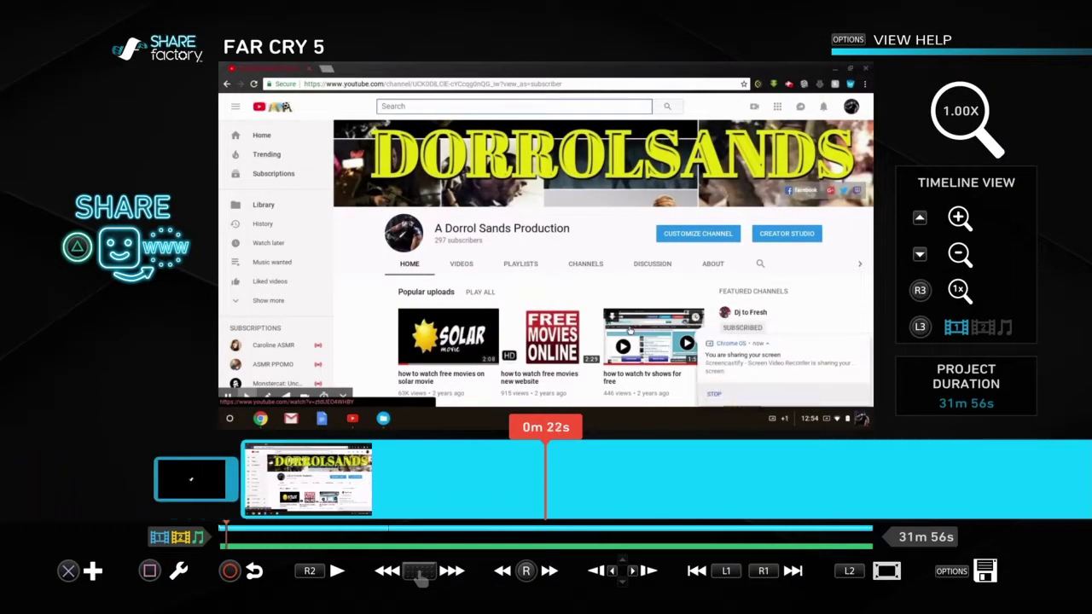
pyautogui.press('Left')
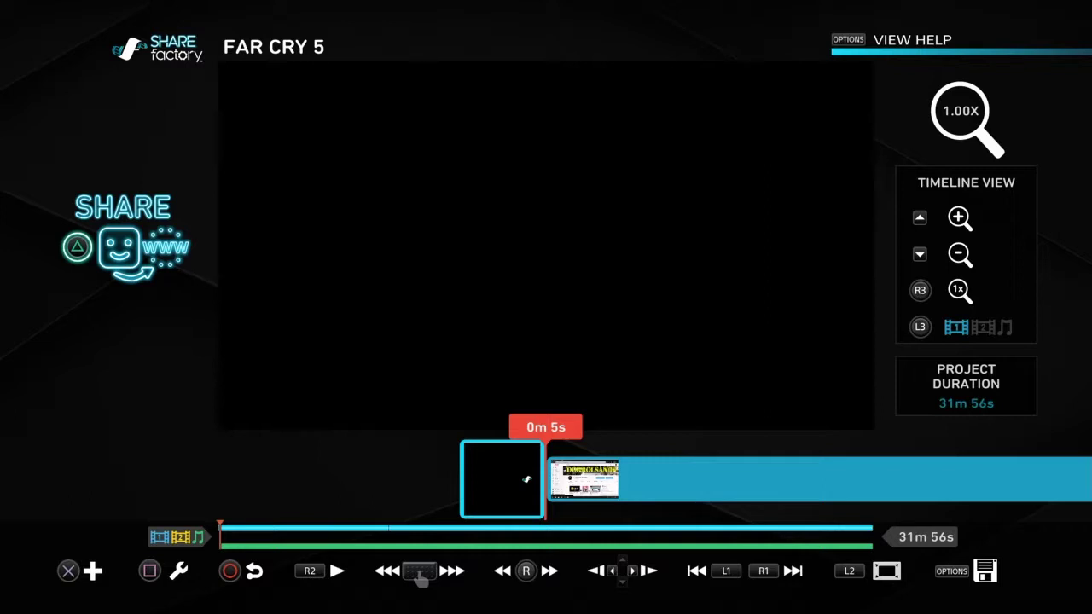
# Jump to the recording's end and open Add Overlay on the Imported Images category
pyautogui.press('Right')
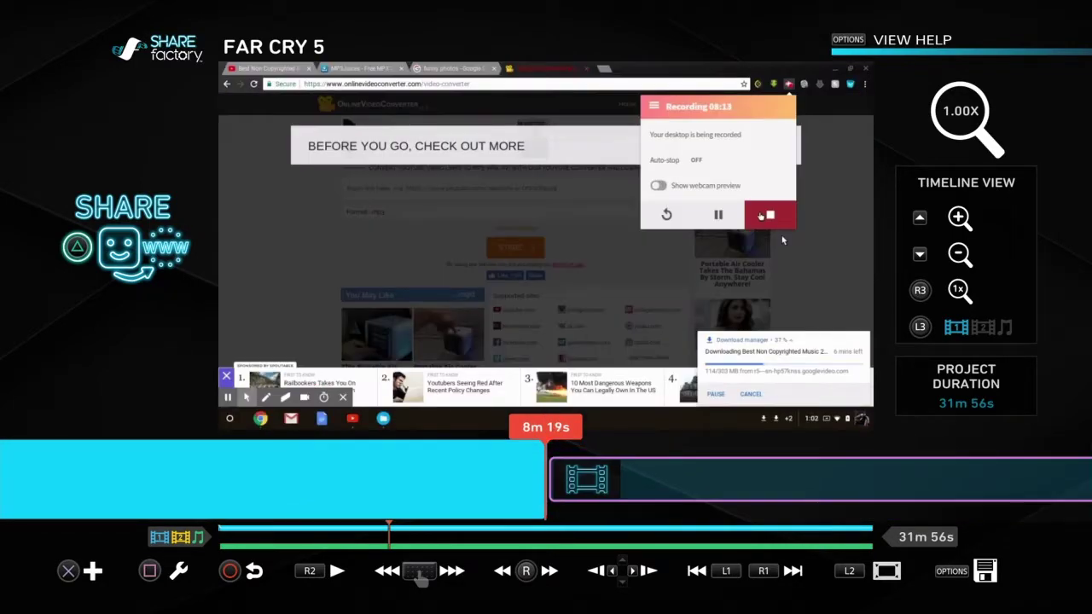
pyautogui.press('Return')
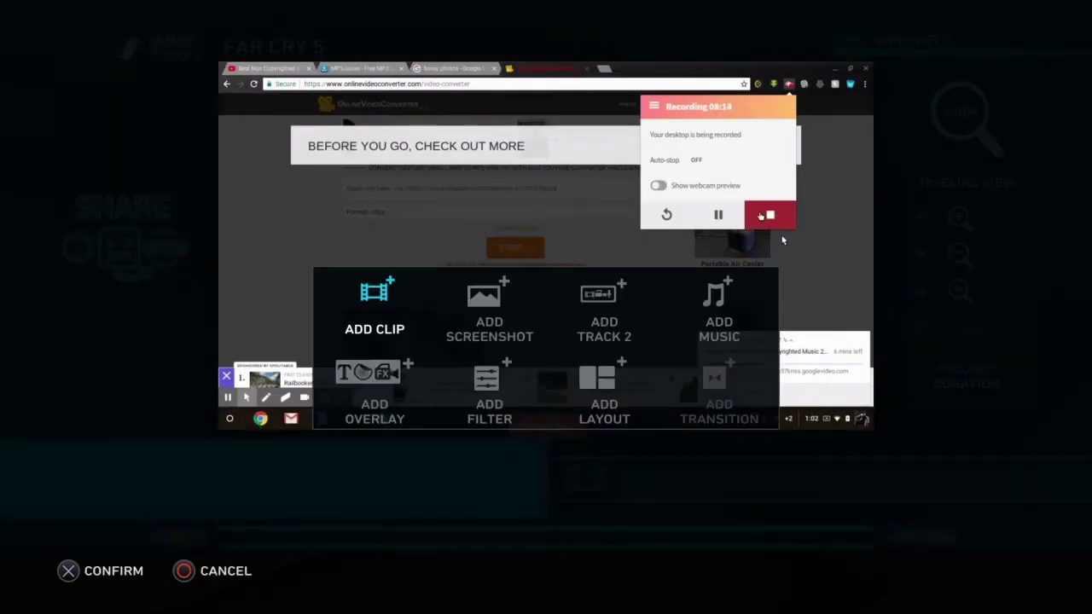
pyautogui.press('Right')
pyautogui.press('Left')
pyautogui.press('Down')
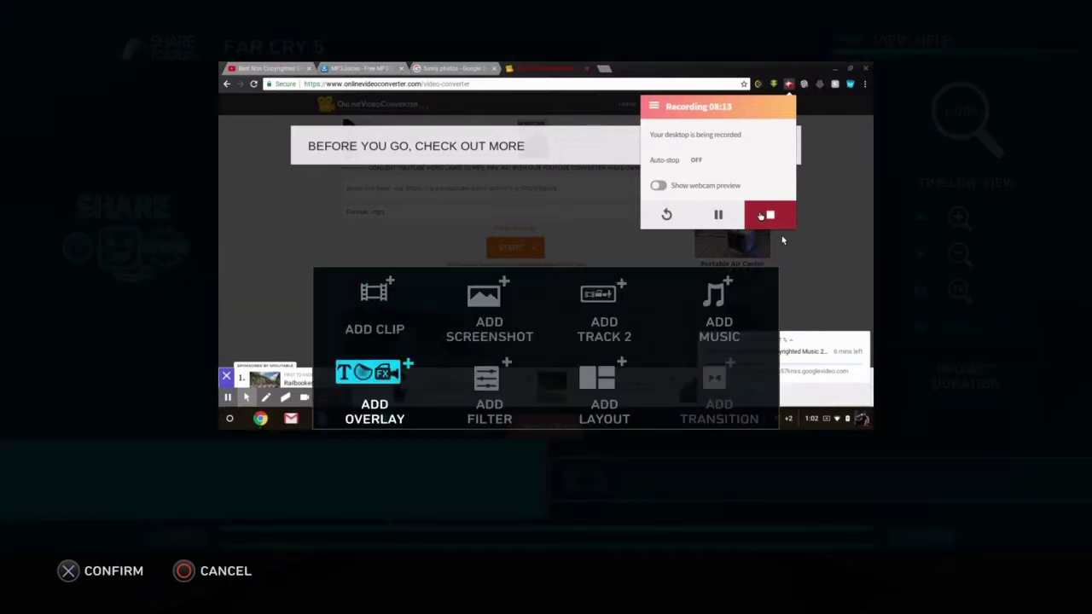
pyautogui.press('Return')
pyautogui.press('Down')
pyautogui.press('Down')
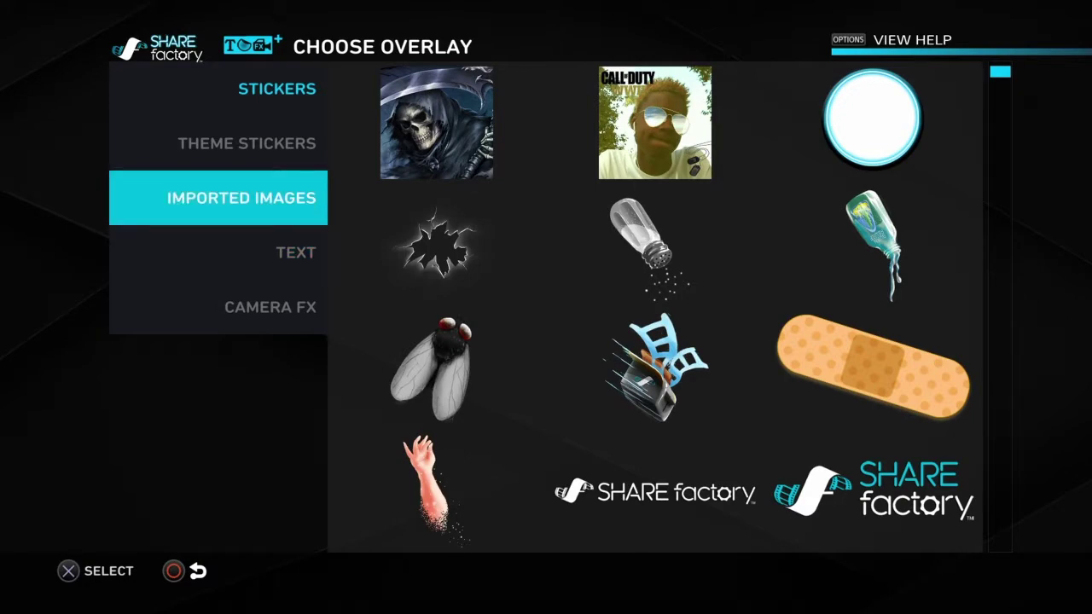
# Preview the imported LOL I'M BATMAN image in the Imported Images overlay category
pyautogui.press('Up')
pyautogui.press('Down')
pyautogui.press('Return')
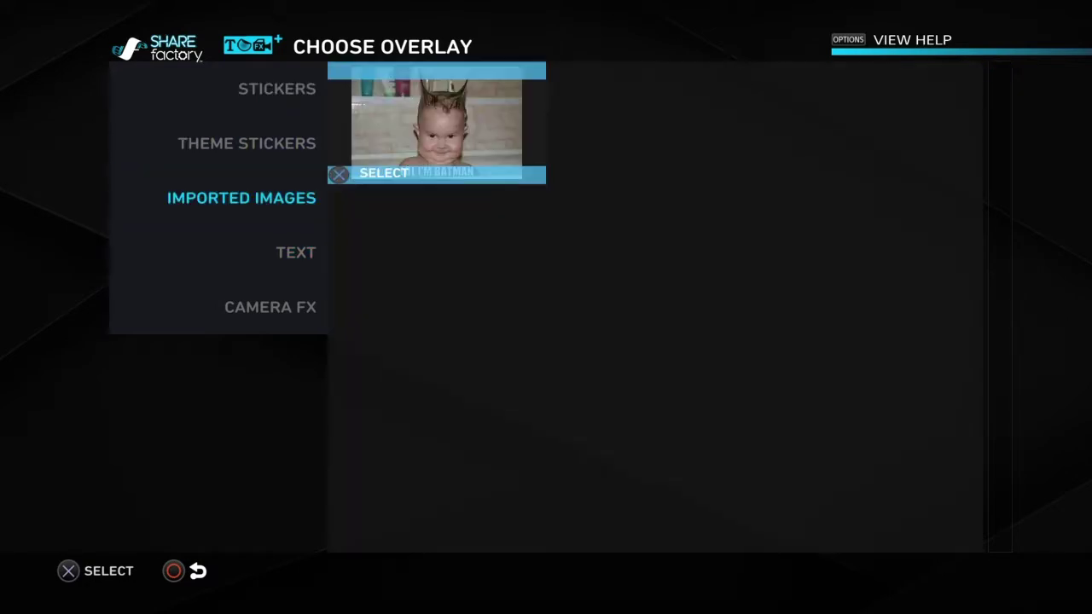
pyautogui.press('Escape')
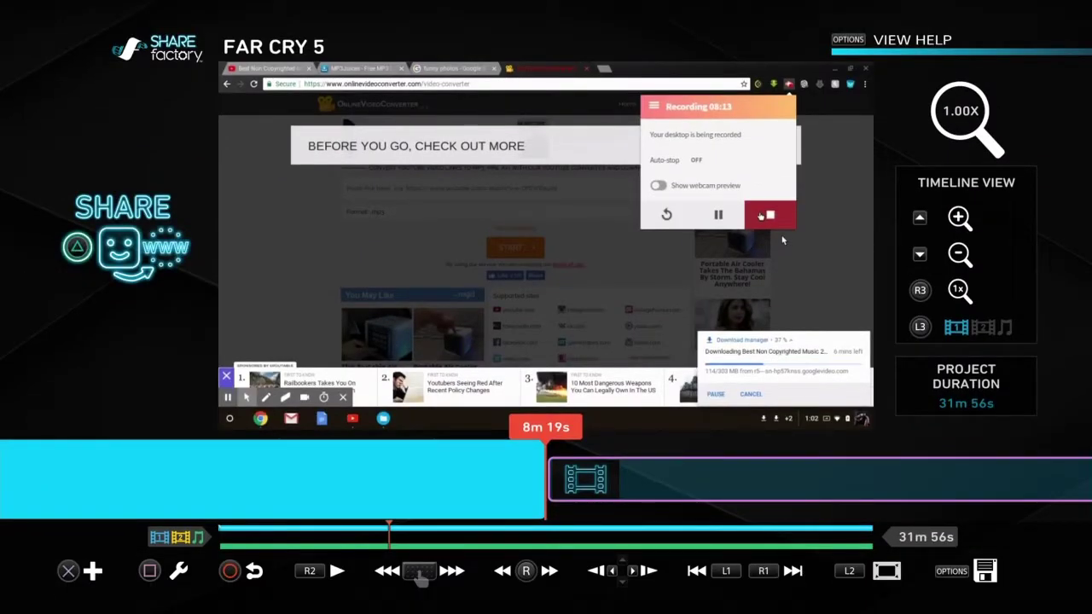
# Place the Batman meme from Imported Images onto the video as a sticker overlay
pyautogui.press('Return')
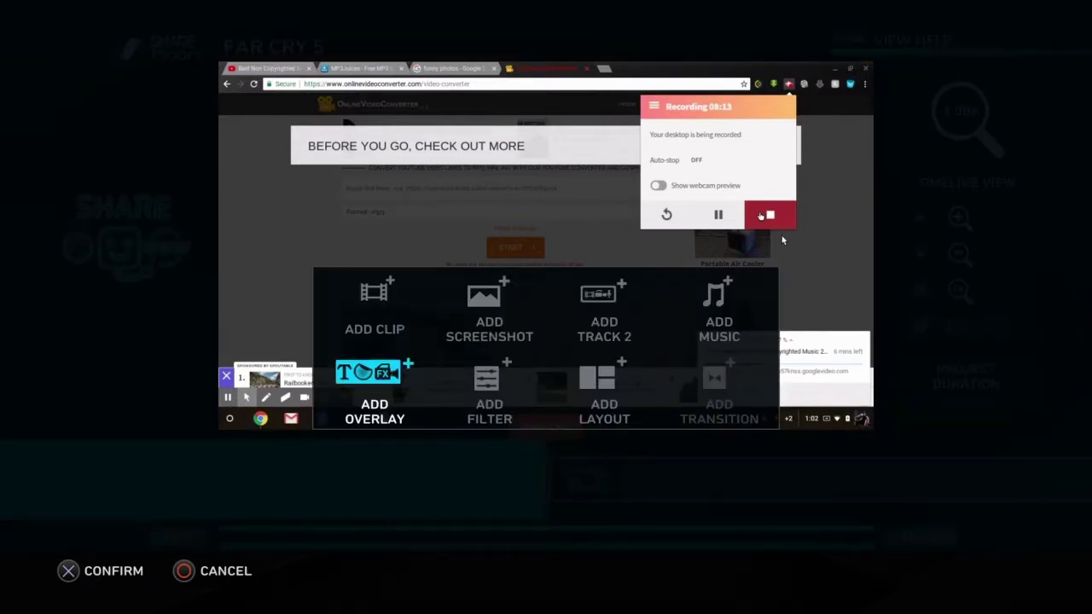
pyautogui.press('Return')
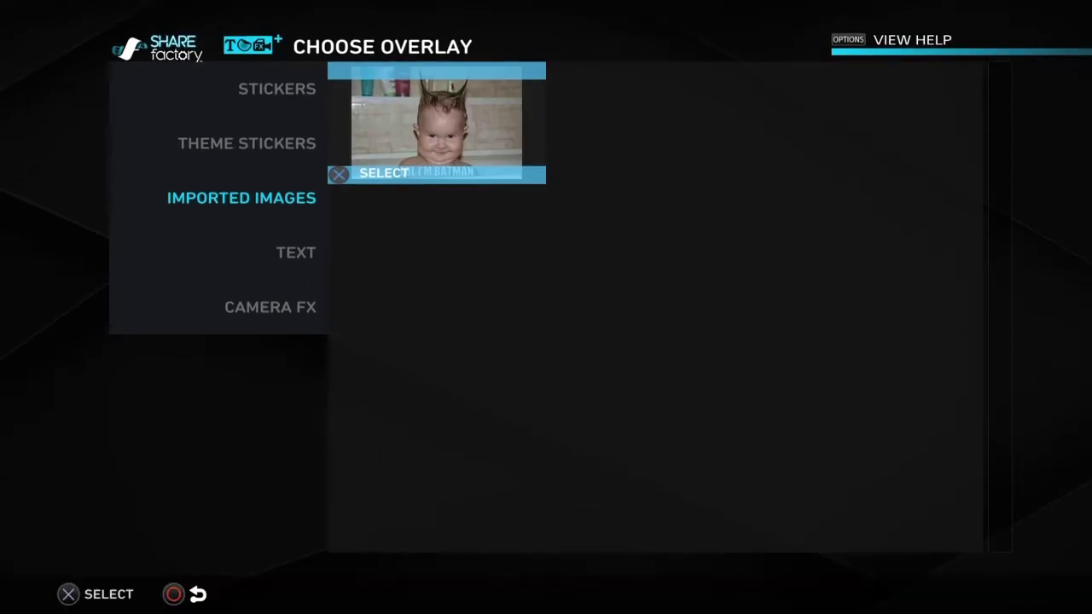
pyautogui.press('Left')
pyautogui.press('Up')
pyautogui.press('Up')
pyautogui.press('Down')
pyautogui.press('Down')
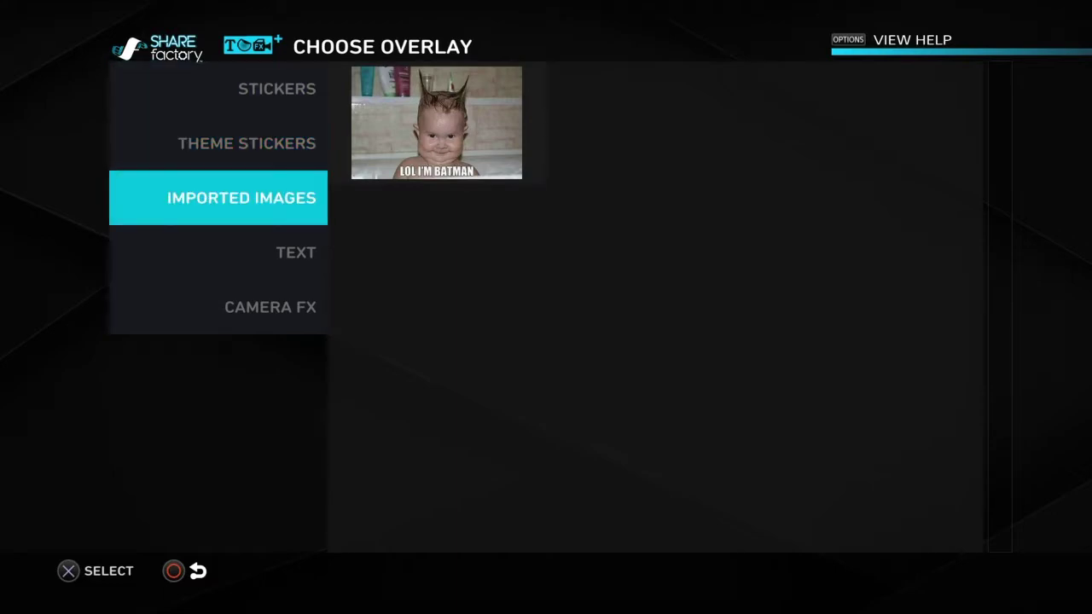
pyautogui.press('Right')
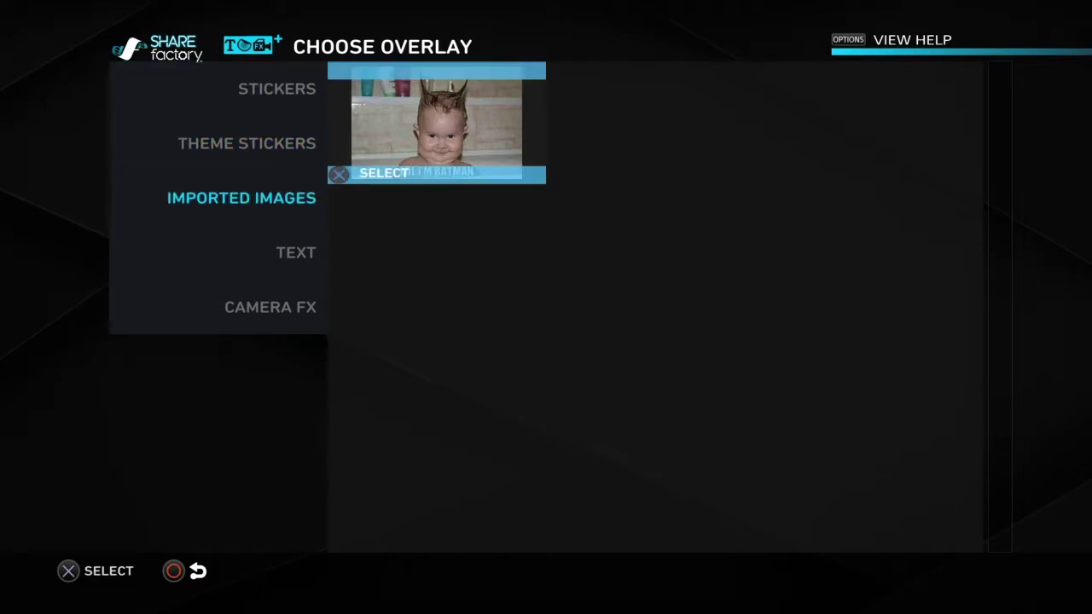
pyautogui.press('Return')
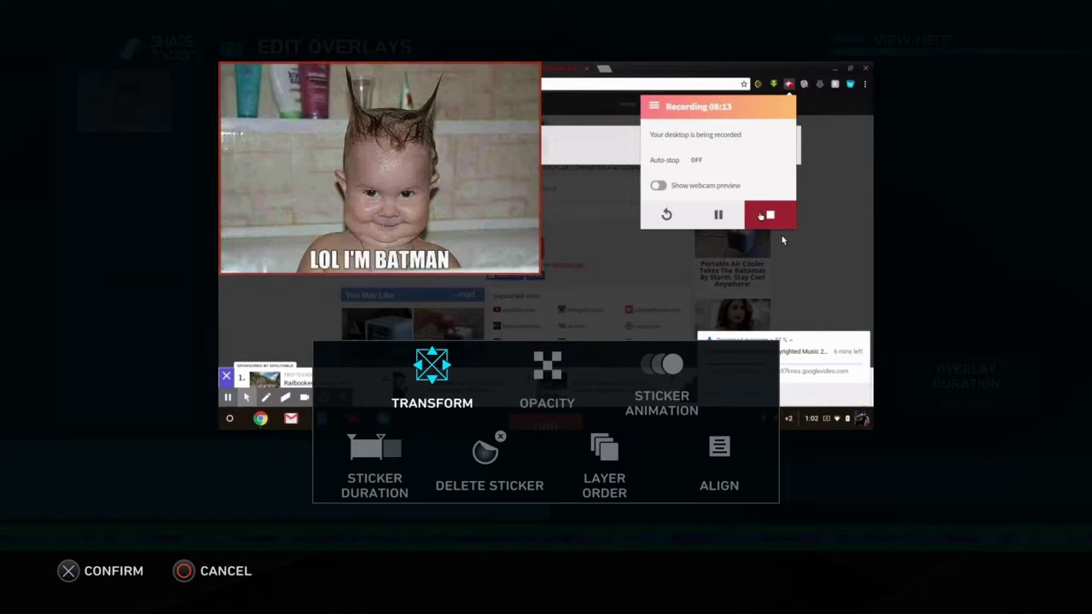
# Transform the Batman sticker, moving it down and to the right, and confirm
pyautogui.press('Return')
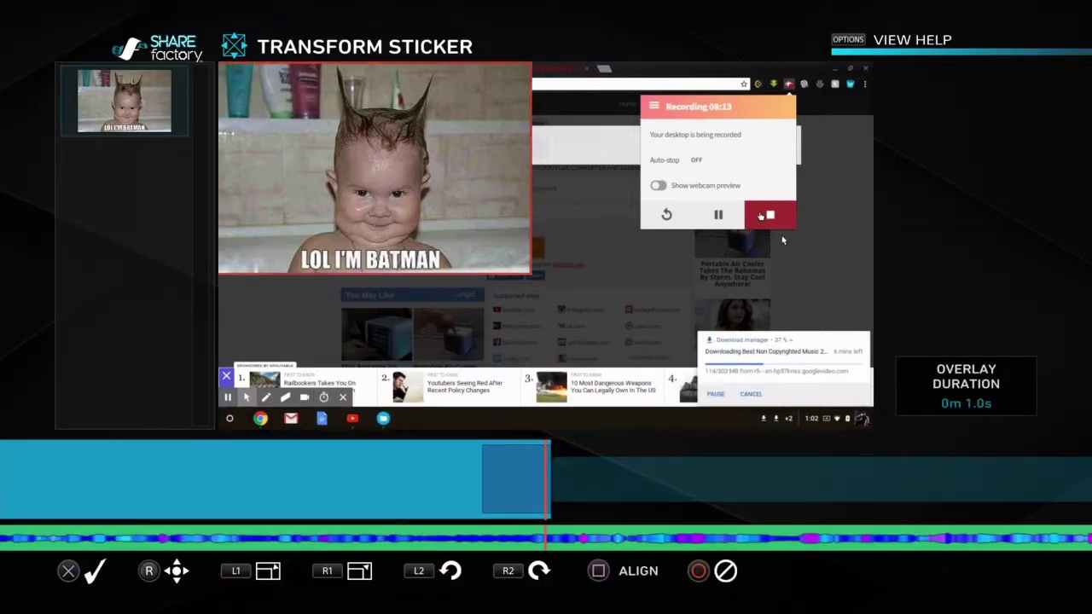
pyautogui.press('Down')
pyautogui.press('Right')
pyautogui.press('Up')
pyautogui.press('Left')
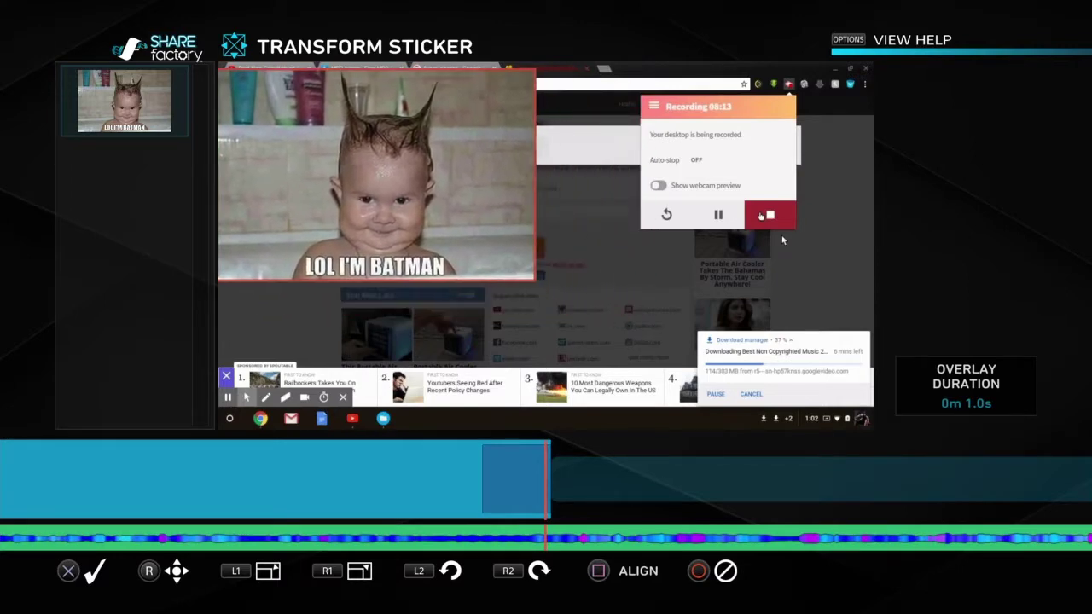
pyautogui.press('Down')
pyautogui.press('Right')
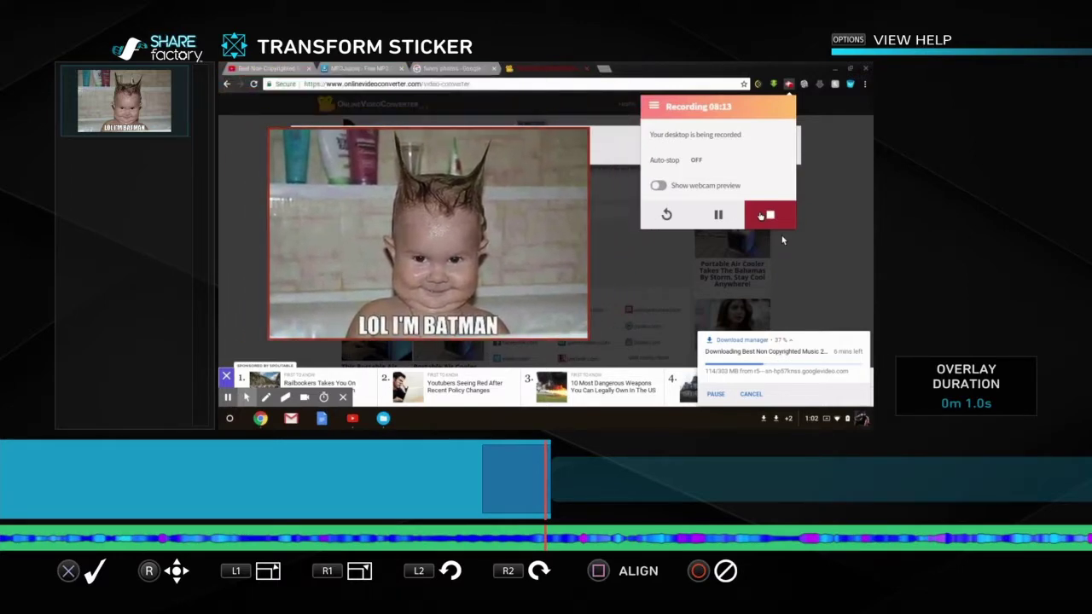
pyautogui.press('Right')
pyautogui.press('Return')
# Preview the repositioned overlay, leave overlay editing and bring up the clip's editing options
pyautogui.press('Escape')
pyautogui.press('Left')
pyautogui.press('Right')
pyautogui.press('Escape')
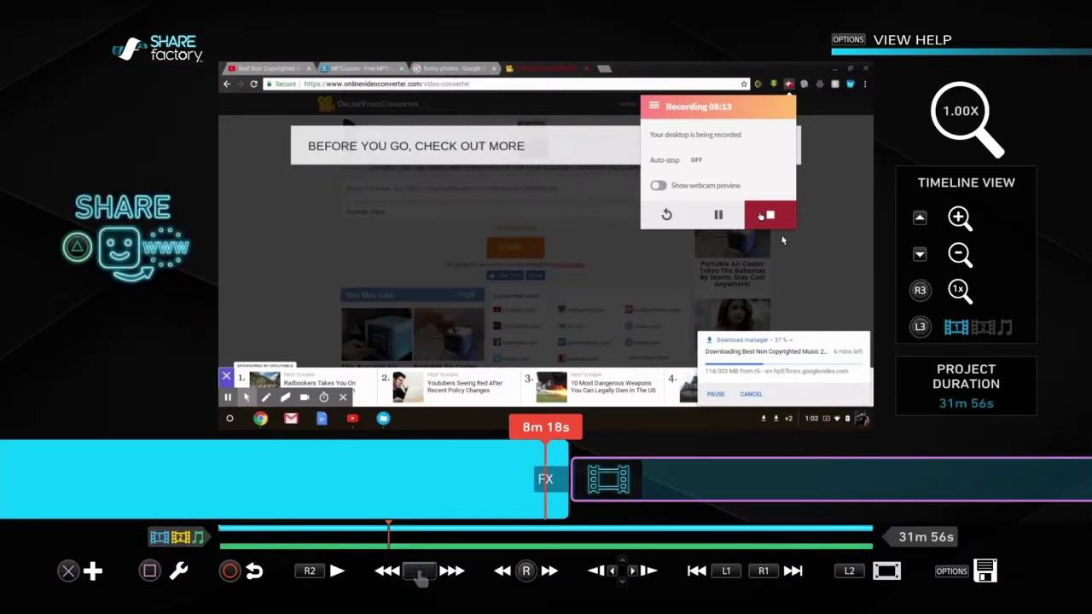
pyautogui.press('Return')
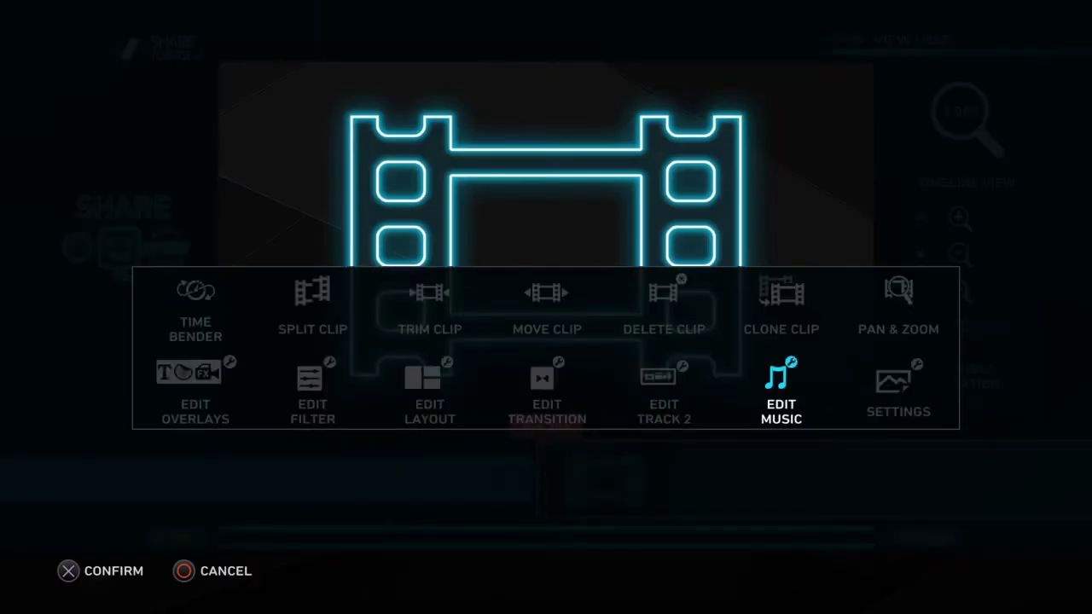
# Delete the misplaced Batman sticker through the clip's Edit Overlays menu
pyautogui.press('Escape')
pyautogui.press('Left')
pyautogui.press('Return')
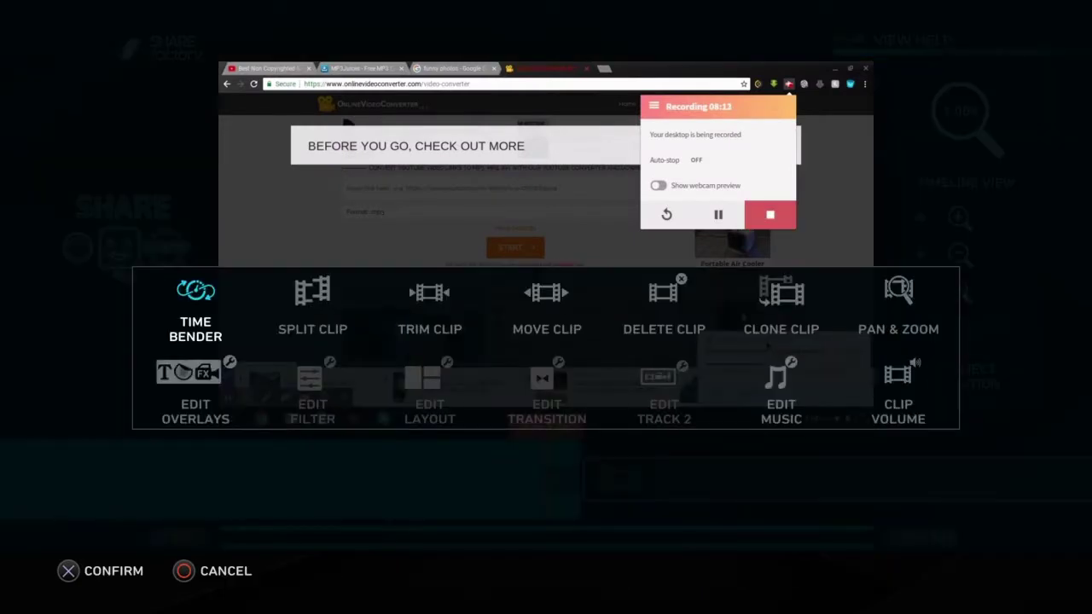
pyautogui.press('Down')
pyautogui.press('Return')
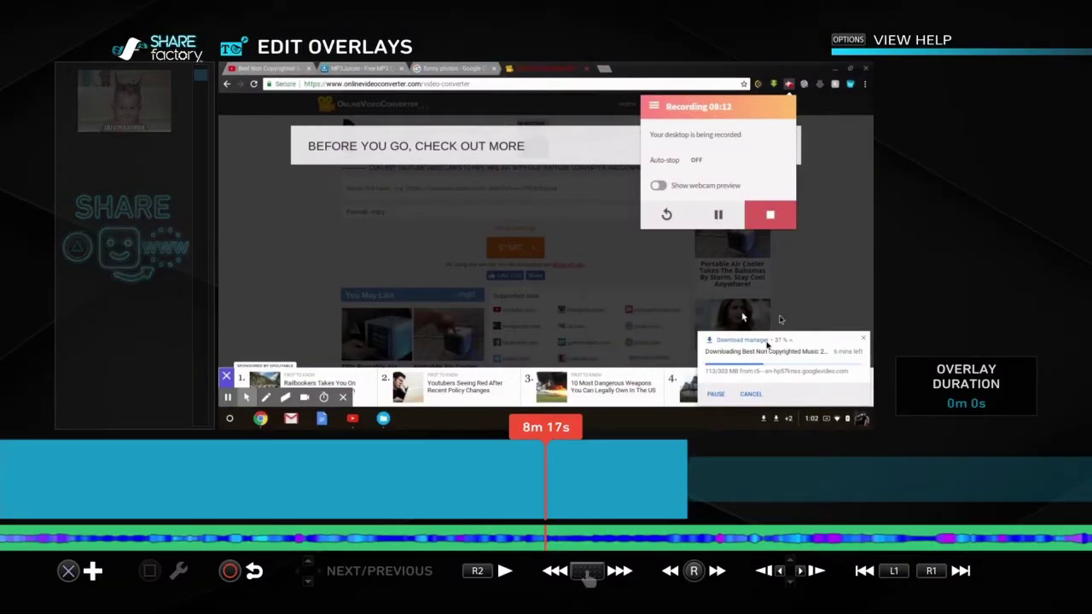
pyautogui.press('Right')
pyautogui.press('Right')
pyautogui.press('Return')
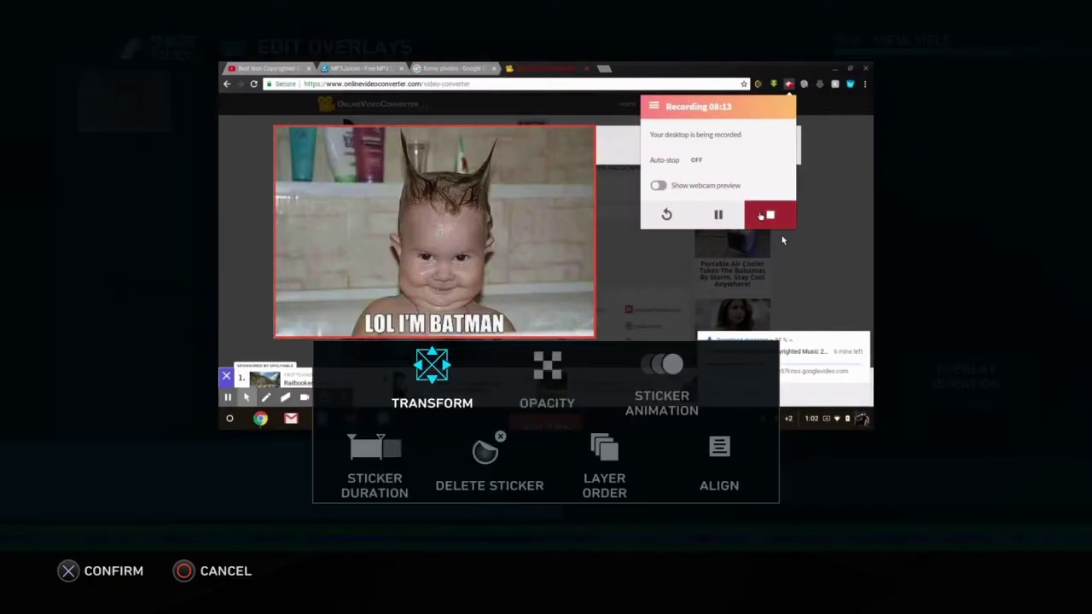
pyautogui.press('Down')
pyautogui.press('Return')
pyautogui.press('Left')
pyautogui.press('Return')
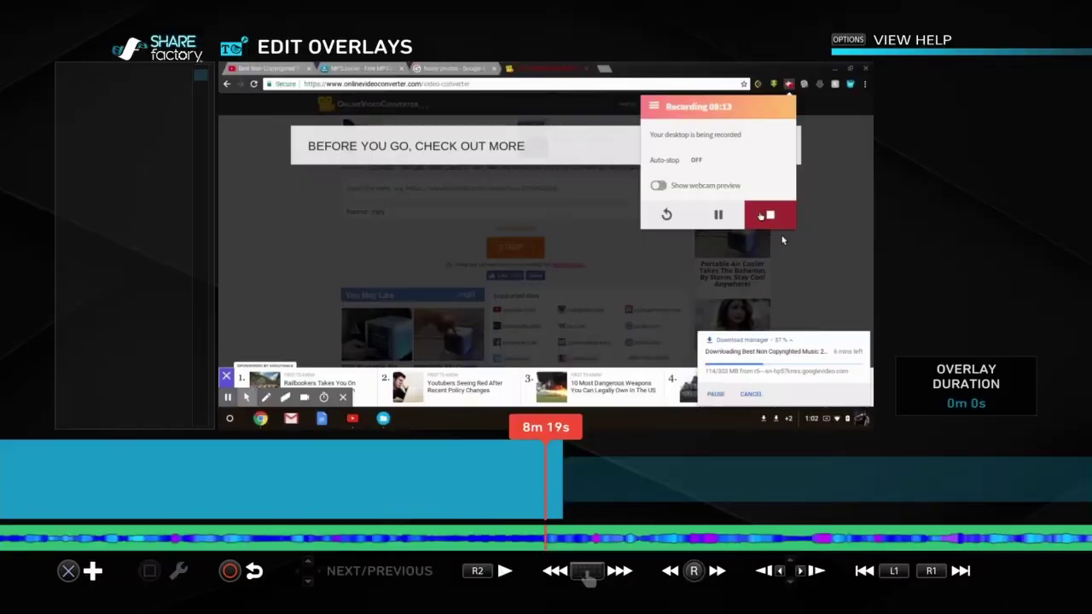
# Re-add the Batman image from Imported Images as a 1.0 s overlay, leaving options unchanged
pyautogui.press('Escape')
pyautogui.press('Return')
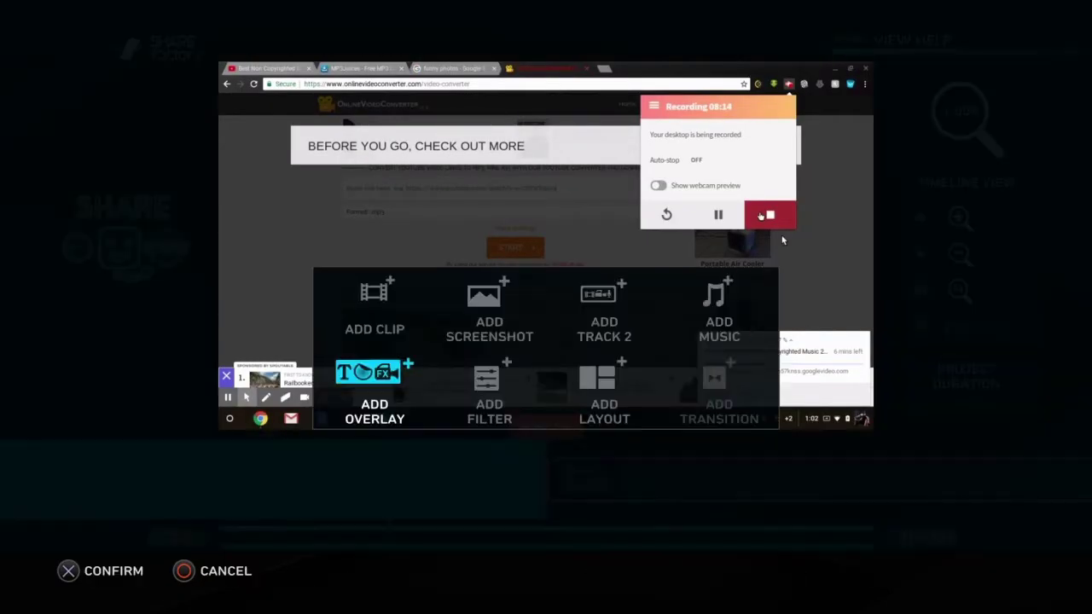
pyautogui.press('Return')
pyautogui.press('Return')
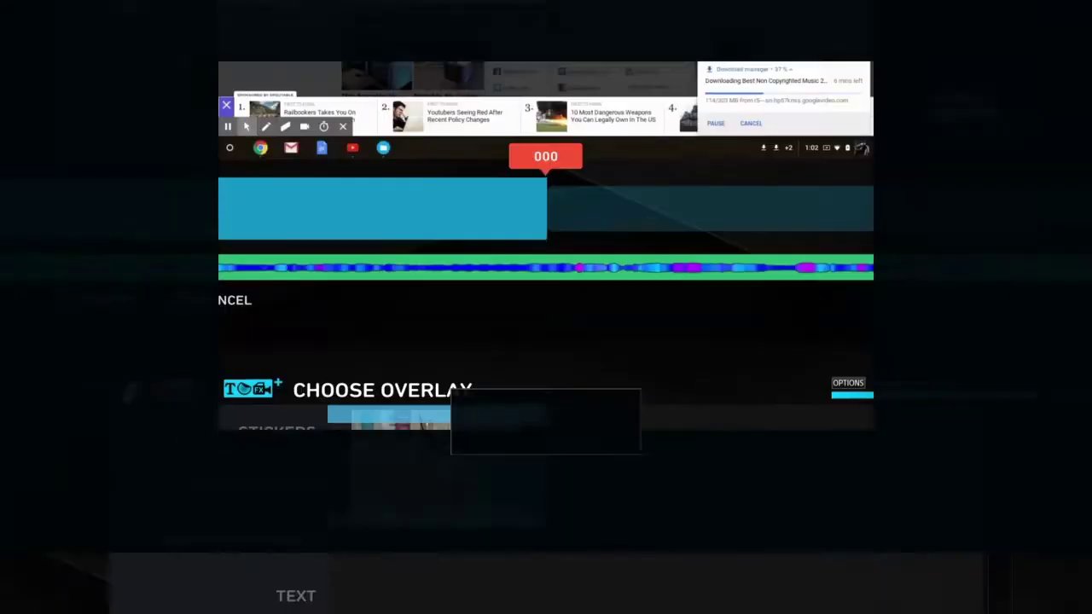
pyautogui.press('Return')
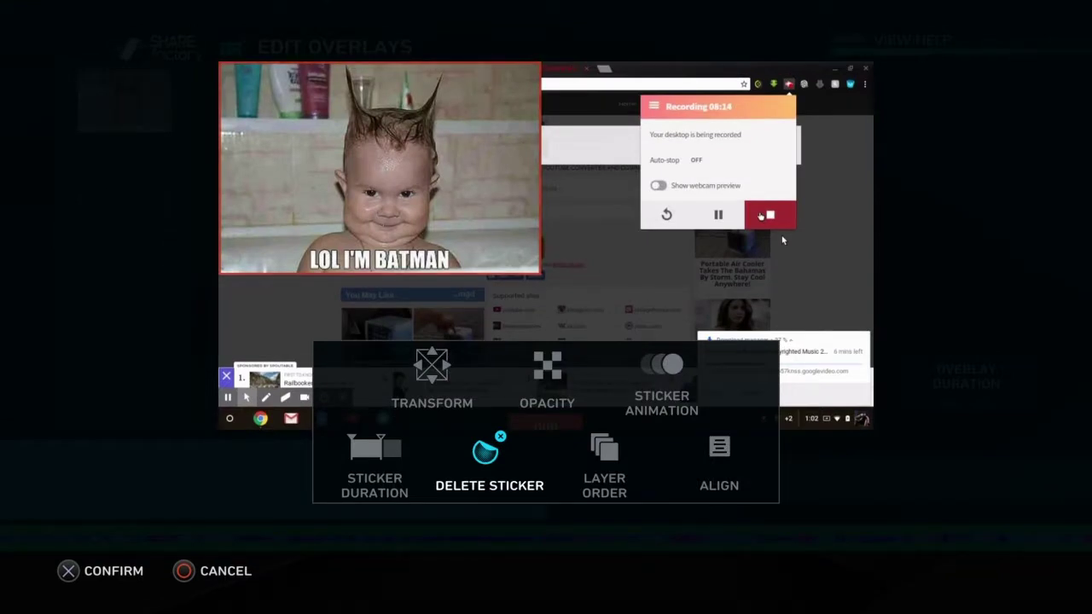
pyautogui.press('Right')
pyautogui.press('Left')
pyautogui.press('Up')
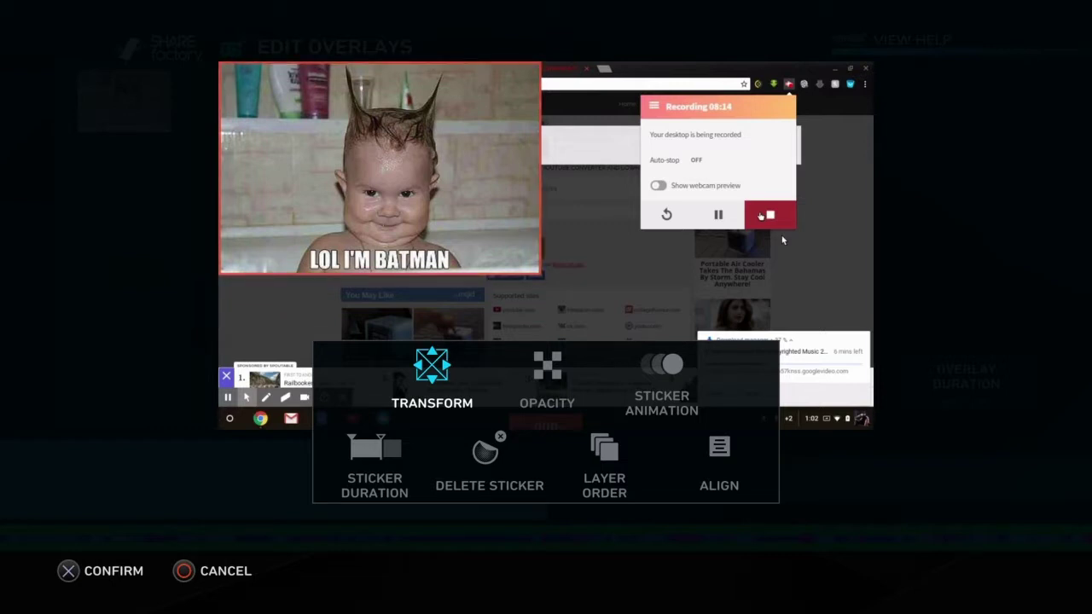
pyautogui.press('Escape')
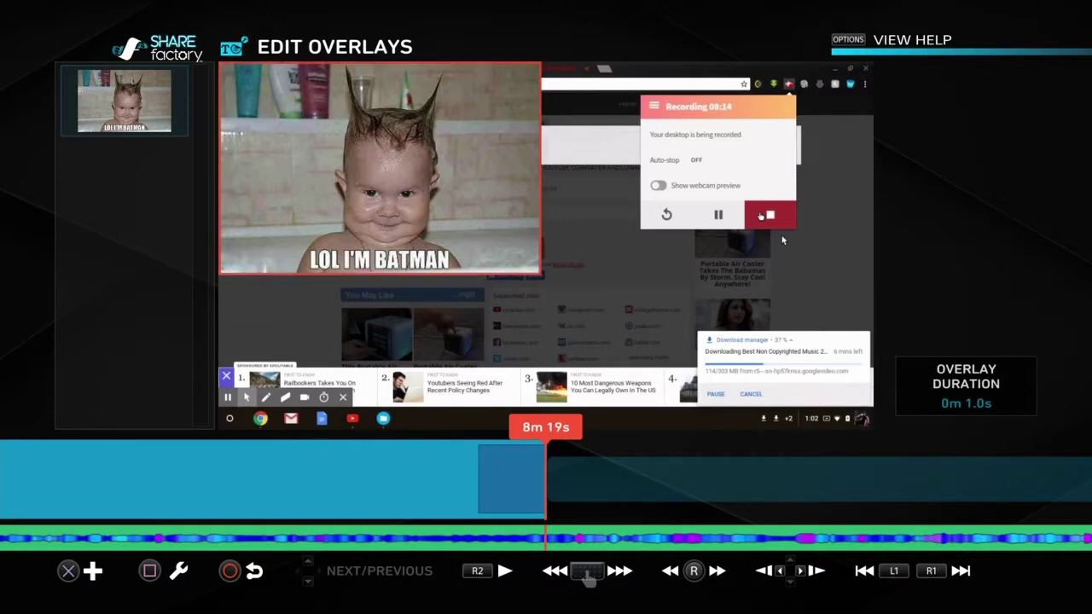
# Check the Batman overlay's opacity, leaving it at 100%
pyautogui.press('Left')
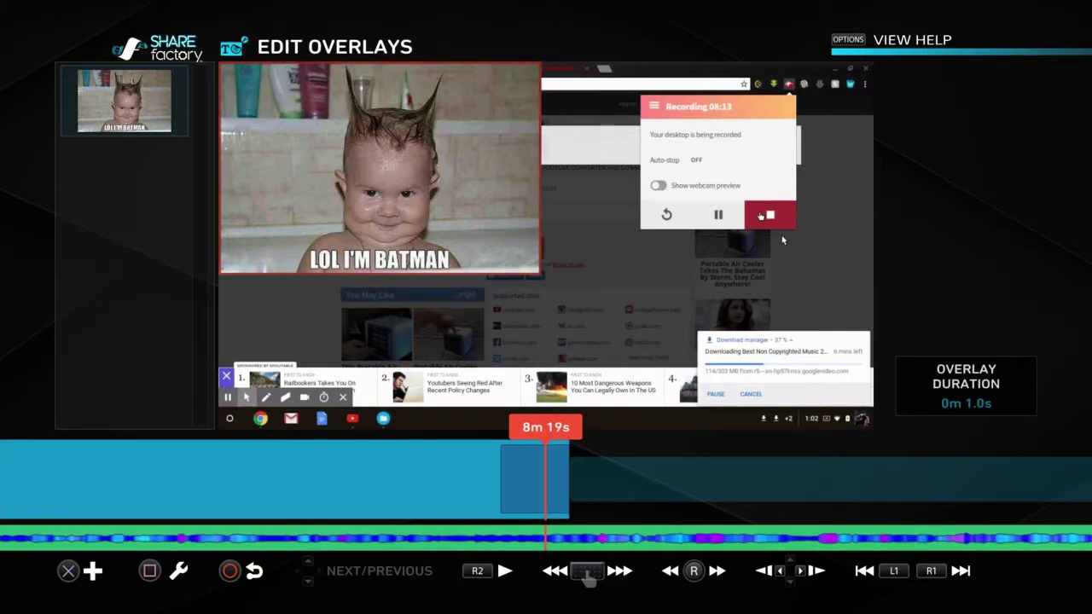
pyautogui.press('Return')
pyautogui.press('Left')
pyautogui.press('Up')
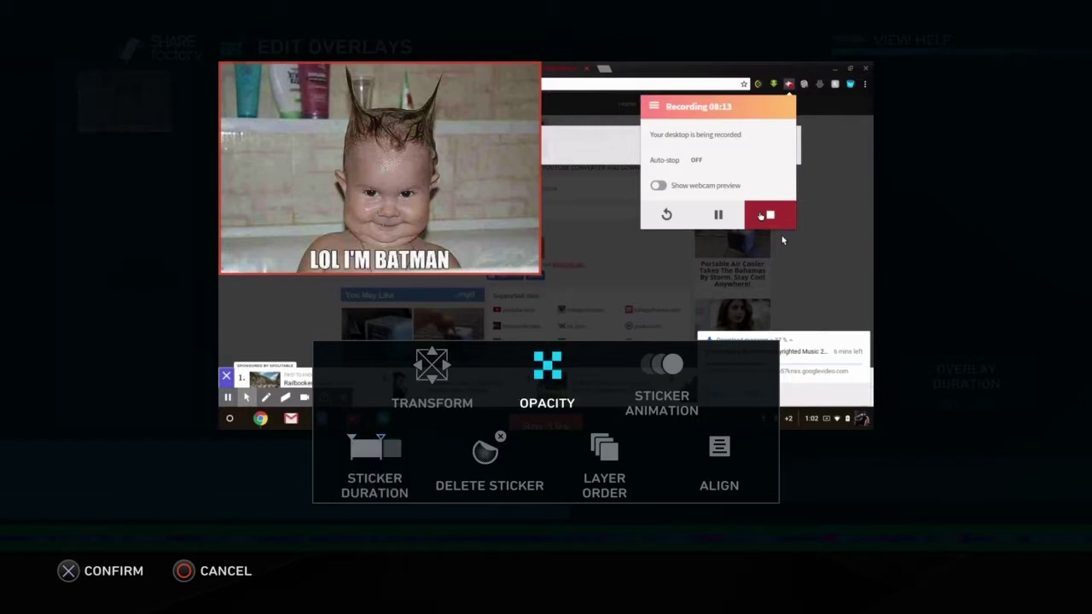
pyautogui.press('Return')
pyautogui.press('Escape')
# Shrink the Batman overlay to about half size in the upper-left and confirm
pyautogui.press('Left')
pyautogui.press('Return')
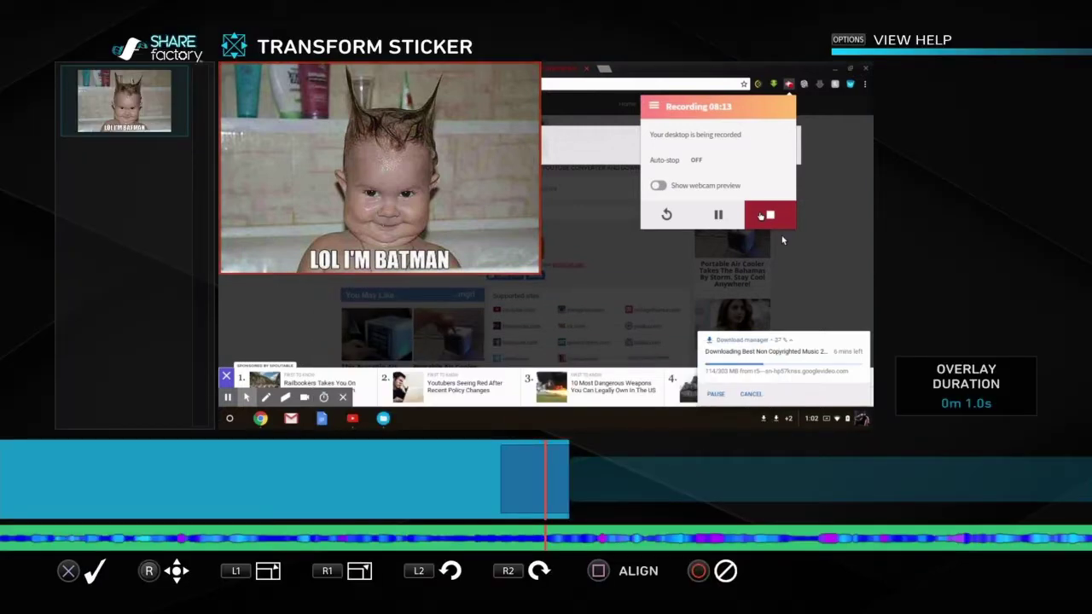
pyautogui.press('Down')
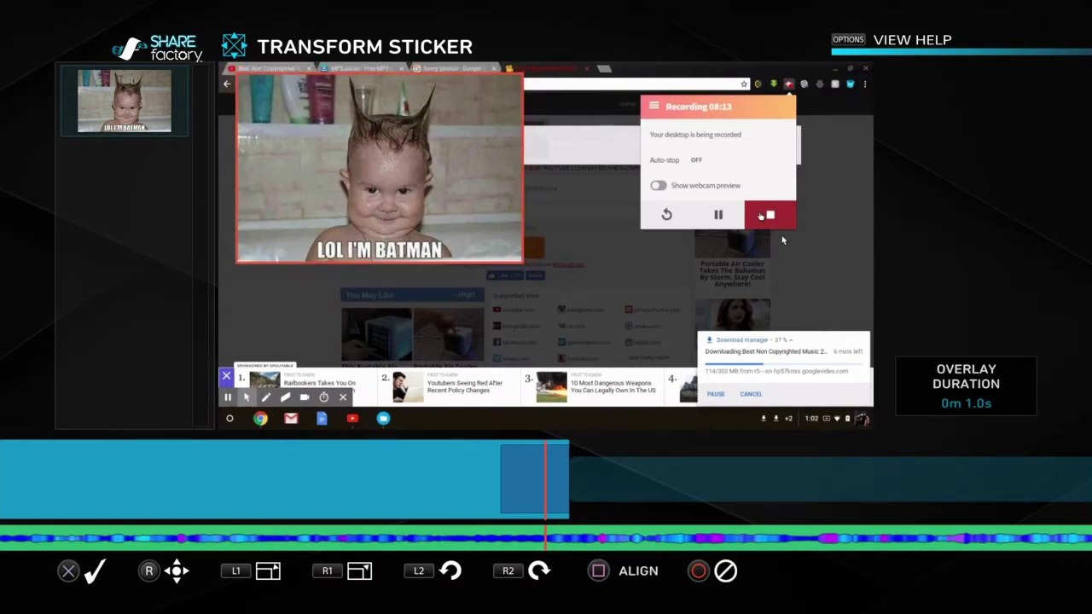
pyautogui.press('Down')
pyautogui.press('pageup')
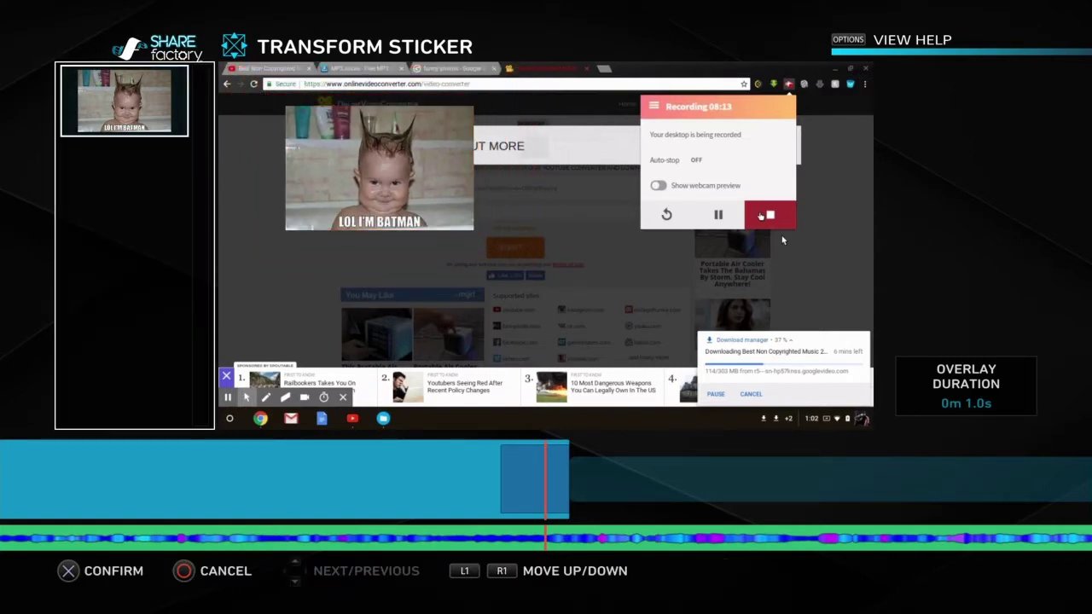
pyautogui.press('Return')
pyautogui.press('Return')
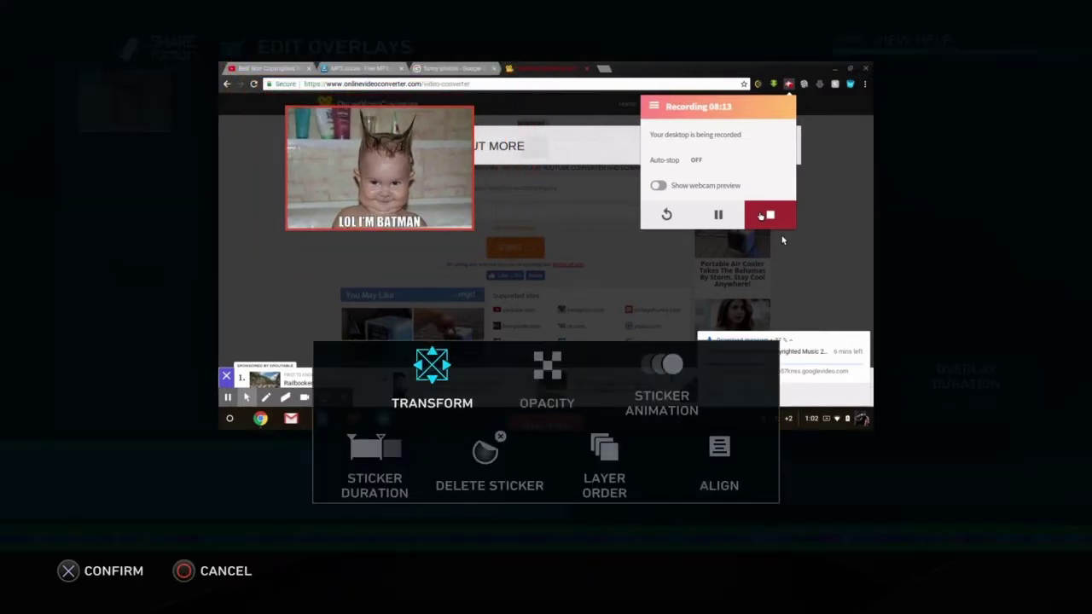
pyautogui.press('Return')
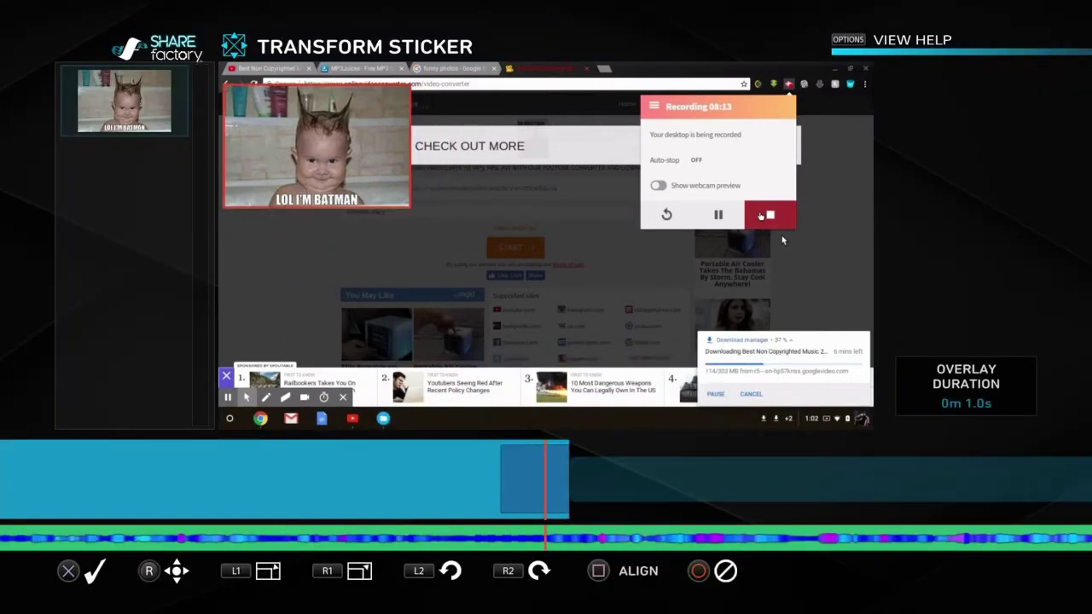
pyautogui.press('Return')
pyautogui.press('Escape')
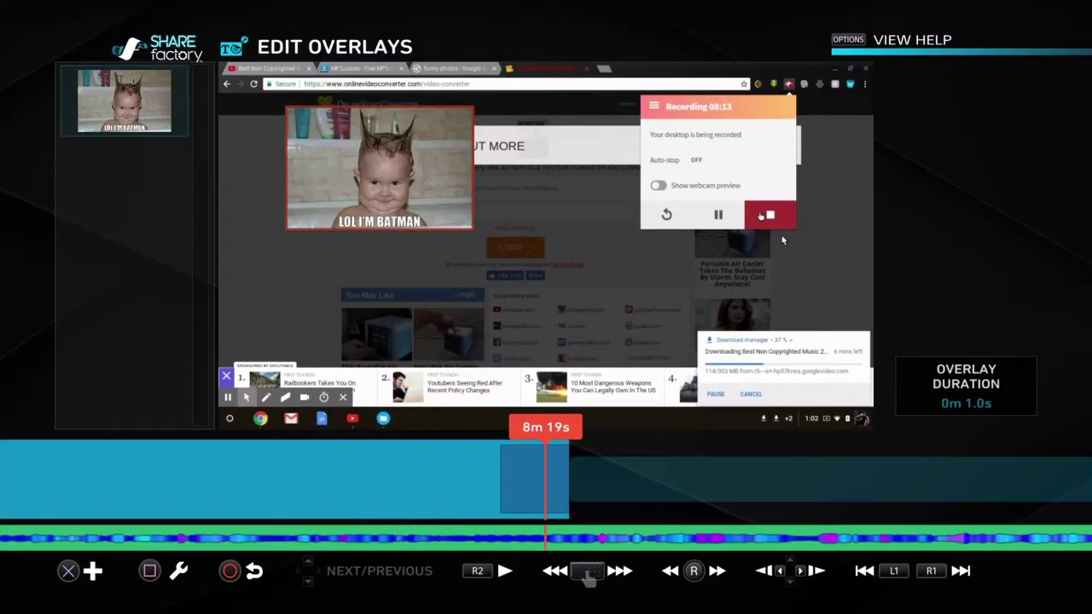